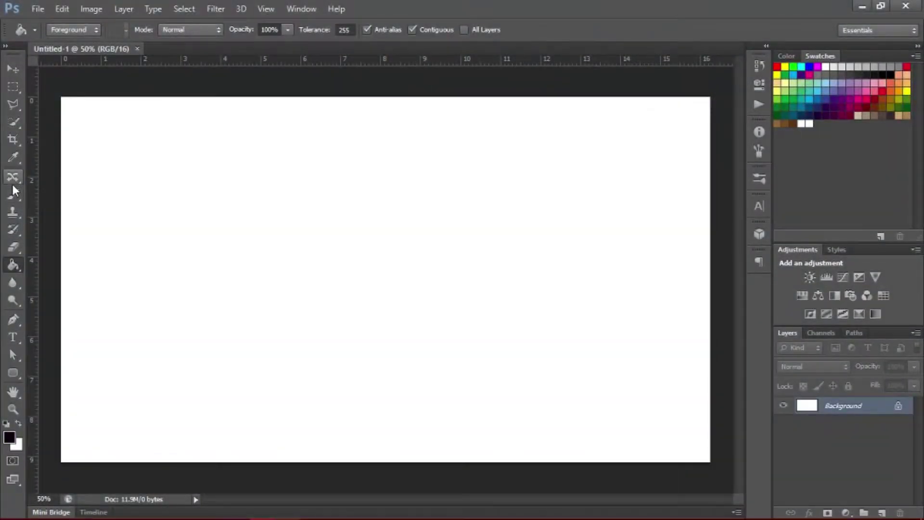
Fill the Background with light grey, add an empty Layer 1, and bring up the Open dialog
{"action": "left_click", "coordinate": [832, 66]}
{"action": "left_click", "coordinate": [418, 256]}
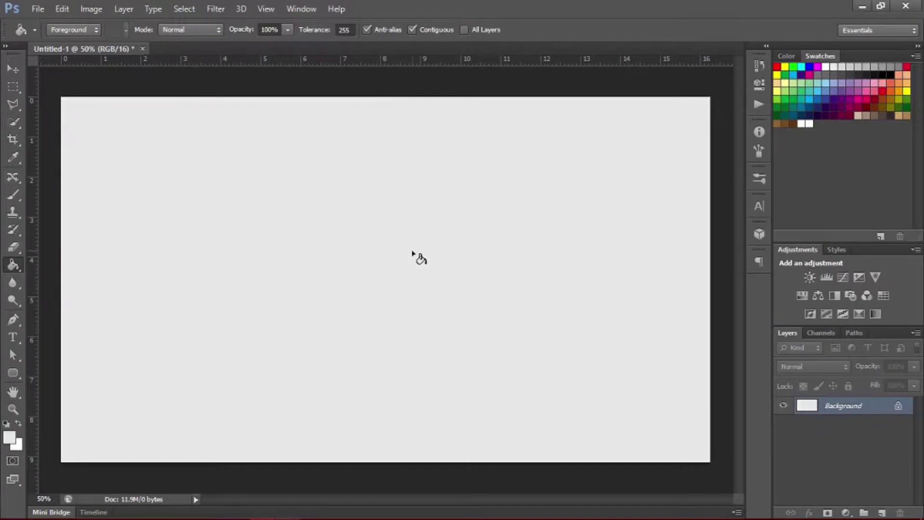
{"action": "left_click", "coordinate": [882, 511]}
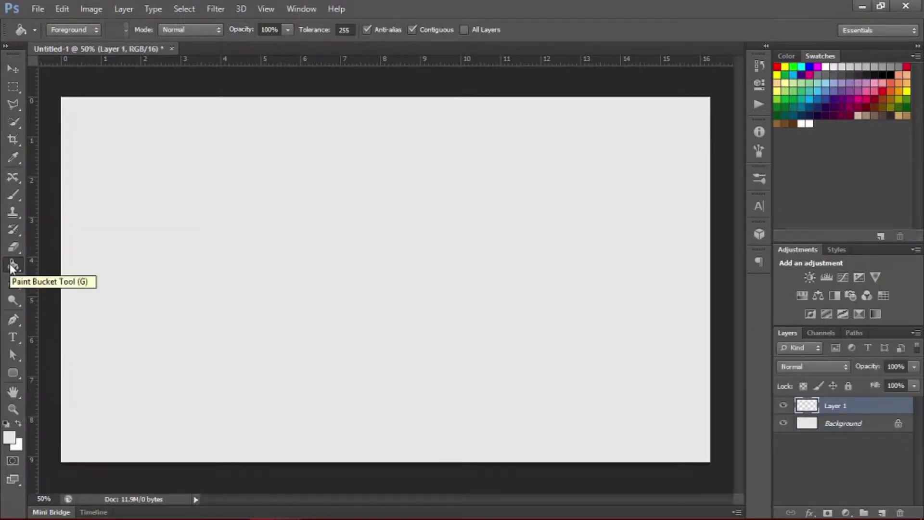
{"action": "left_click", "coordinate": [38, 8]}
Open the grunge texture and drag it into the main document
{"action": "left_click", "coordinate": [71, 36]}
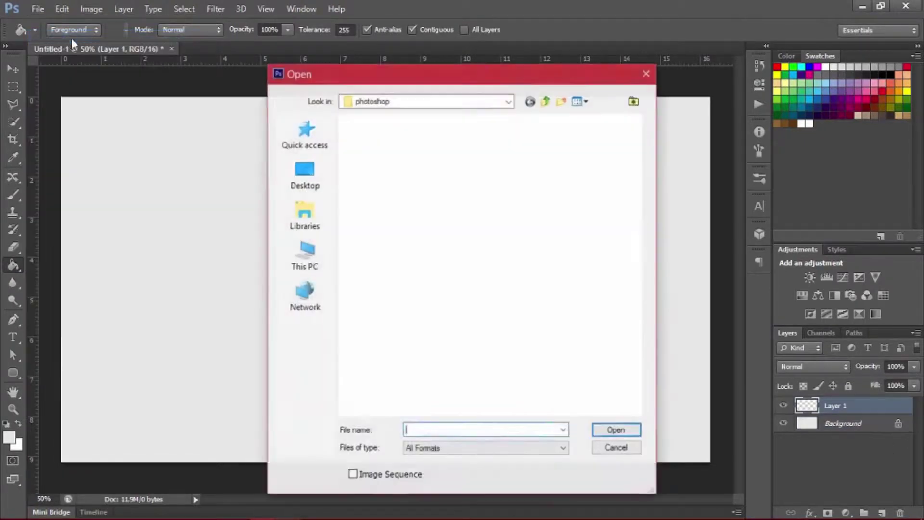
{"action": "key", "text": "v"}
{"action": "mouse_move", "coordinate": [212, 130]}
{"action": "left_mouse_down"}
{"action": "mouse_move", "coordinate": [450, 212]}
{"action": "mouse_move", "coordinate": [268, 210]}
{"action": "left_mouse_up"}
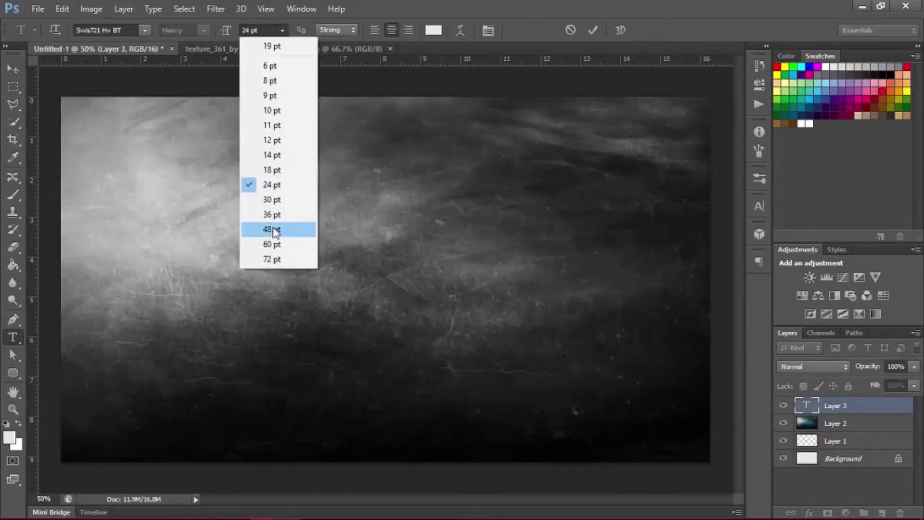
Type the word WATER in 36 pt, with extra spacing between its letters
{"action": "left_click", "coordinate": [274, 229]}
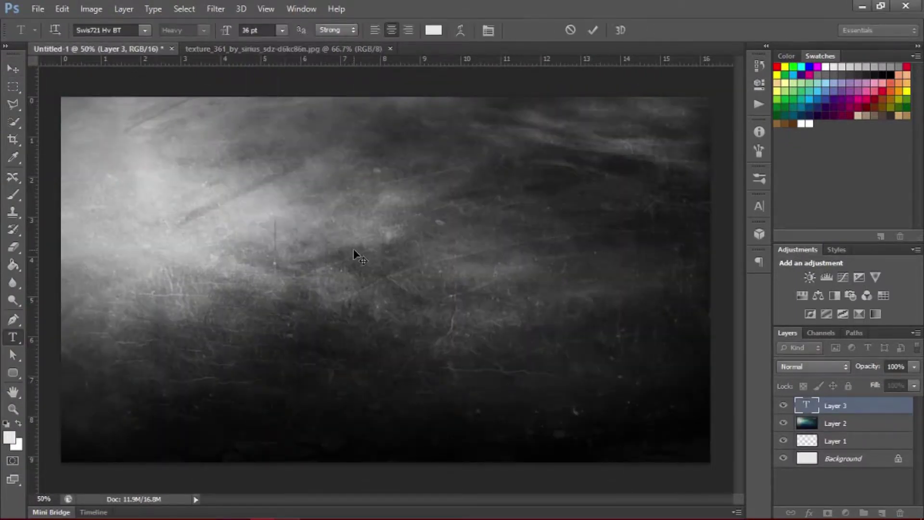
{"action": "type", "text": "WATER"}
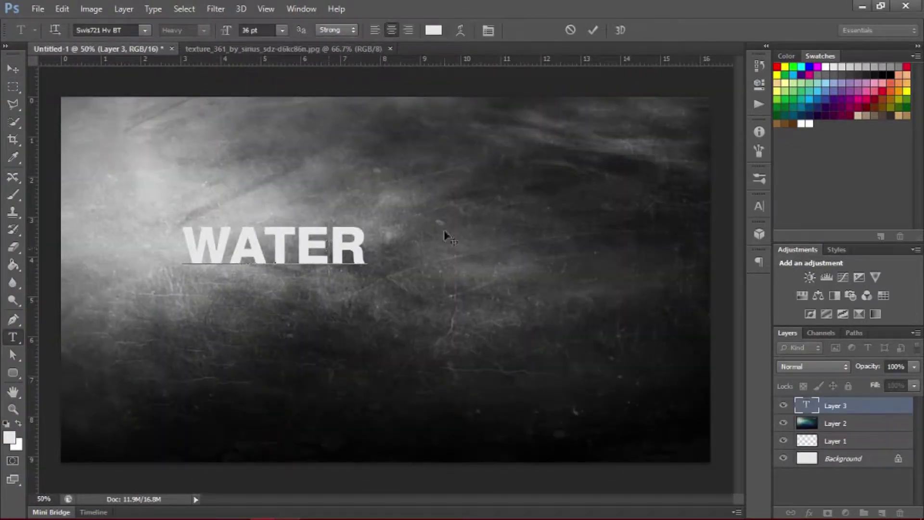
{"action": "key", "text": "Left"}
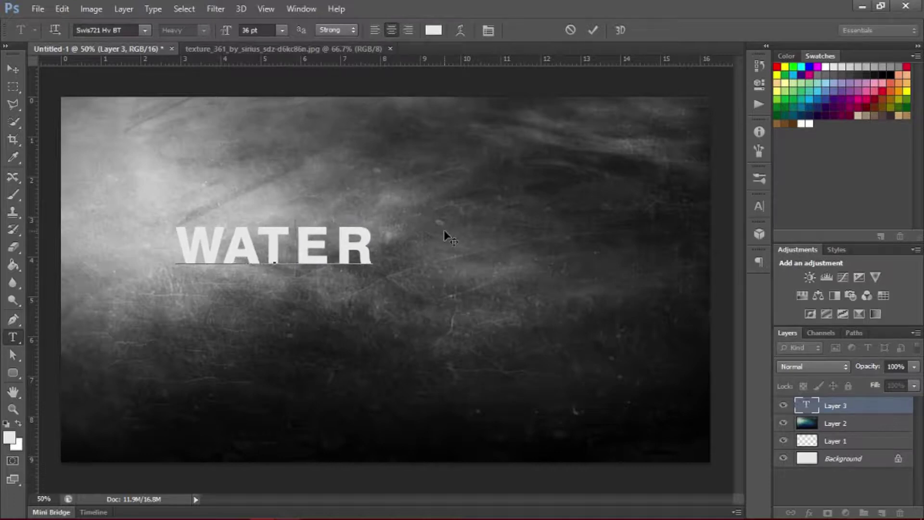
{"action": "key", "text": "Left"}
{"action": "key", "text": "Left"}
{"action": "key", "text": "Left"}
{"action": "key", "text": "Left"}
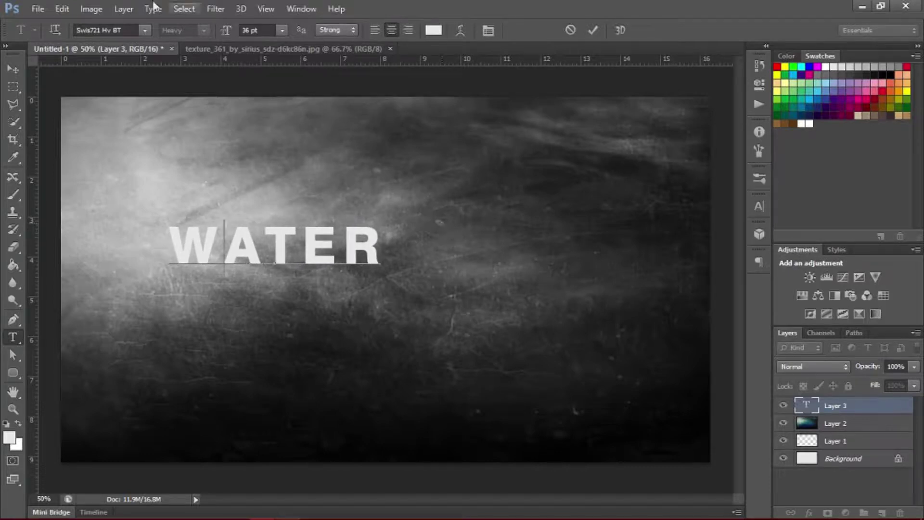
{"action": "left_click", "coordinate": [593, 30]}
Centre and enlarge the WATER text, then open the 6XM5fr.jpg pool-water photo
{"action": "mouse_move", "coordinate": [390, 246]}
{"action": "left_mouse_down"}
{"action": "mouse_move", "coordinate": [500, 257]}
{"action": "mouse_move", "coordinate": [608, 200]}
{"action": "left_mouse_up"}
{"action": "key", "text": "v"}
{"action": "key", "text": "ctrl+t"}
{"action": "left_click_drag", "start_coordinate": [523, 247], "coordinate": [467, 267]}
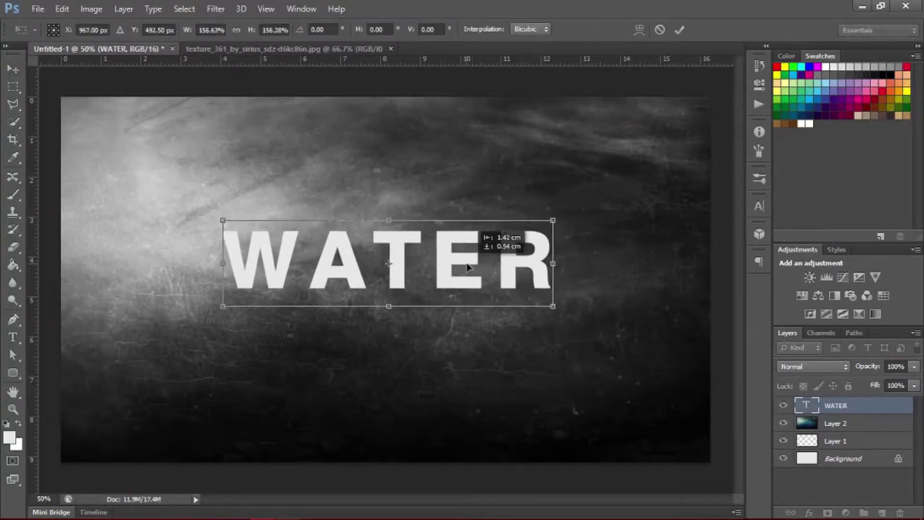
{"action": "key", "text": "Return"}
{"action": "key", "text": "ctrl+o"}
{"action": "key", "text": "Return"}
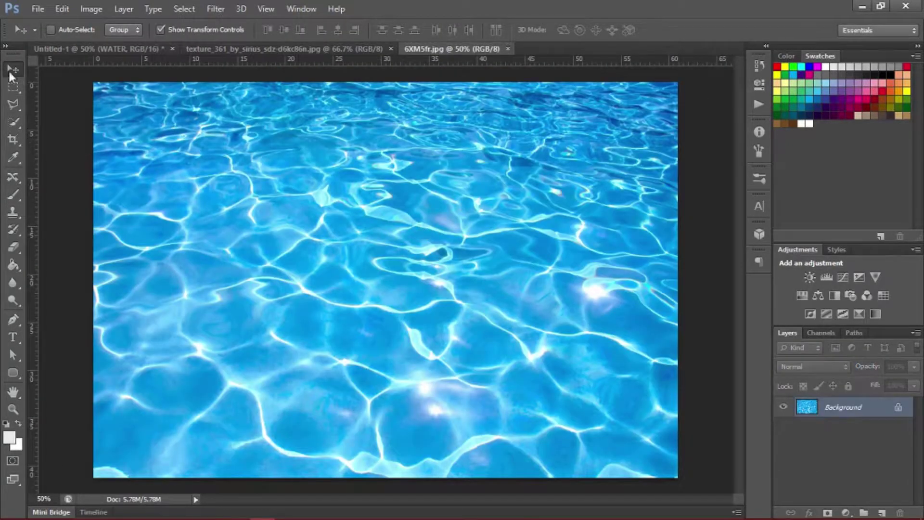
Drag the pool-water photo into the main document above the WATER text
{"action": "left_click_drag", "start_coordinate": [132, 58], "coordinate": [485, 205]}
{"action": "left_click", "coordinate": [807, 423], "text": "ctrl"}
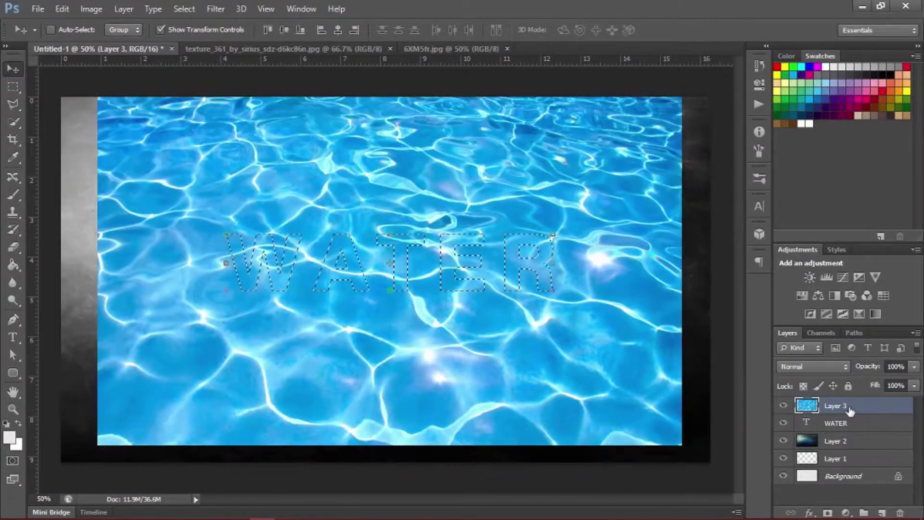
{"action": "left_click", "coordinate": [836, 423]}
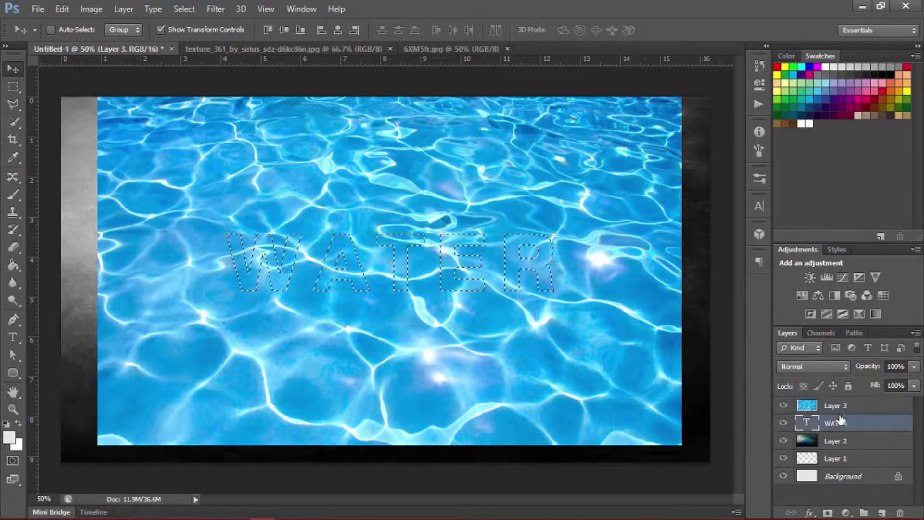
{"action": "left_click", "coordinate": [835, 406]}
{"action": "left_click", "coordinate": [13, 87]}
{"action": "key", "text": "ctrl+d"}
Shrink and move the water photo so it covers the WATER letters
{"action": "key", "text": "ctrl+minus"}
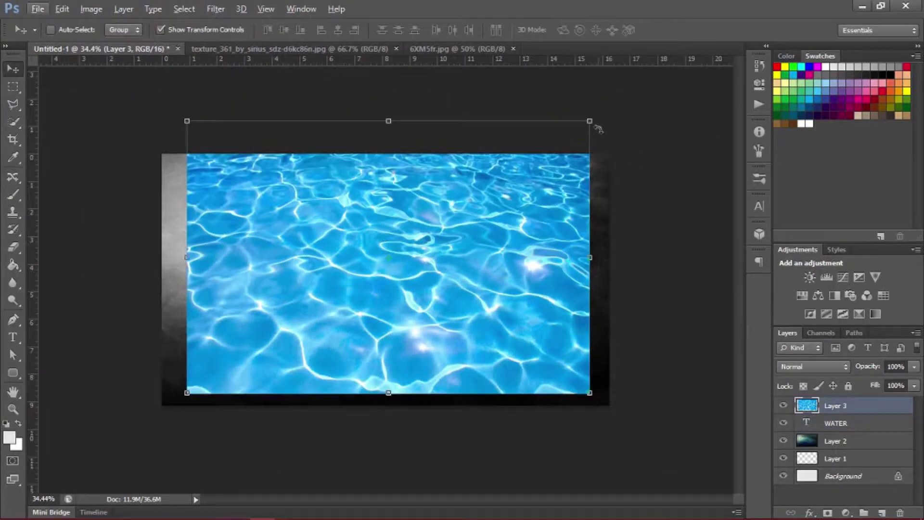
{"action": "left_click_drag", "start_coordinate": [594, 124], "coordinate": [506, 346]}
{"action": "left_click_drag", "start_coordinate": [358, 366], "coordinate": [450, 330]}
{"action": "scroll", "coordinate": [437, 303], "scroll_direction": "up", "scroll_amount": 1}
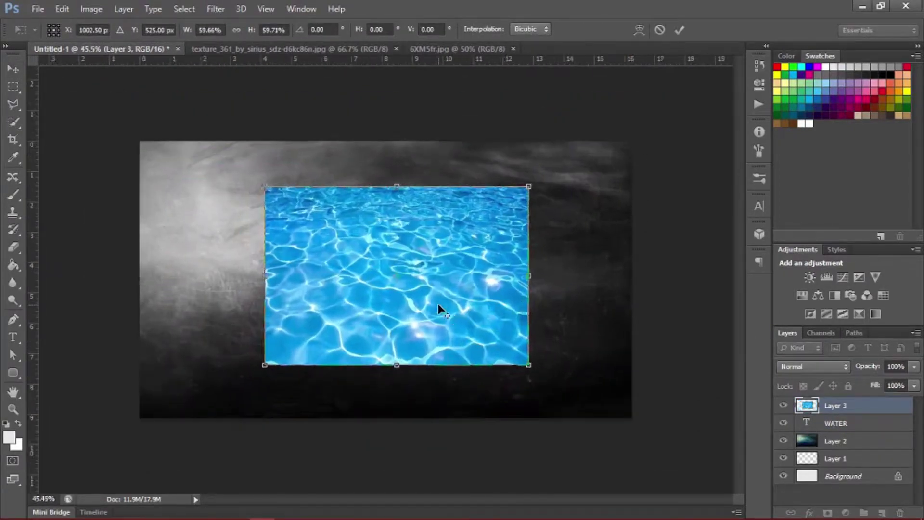
{"action": "scroll", "coordinate": [438, 303], "scroll_direction": "up", "scroll_amount": 4}
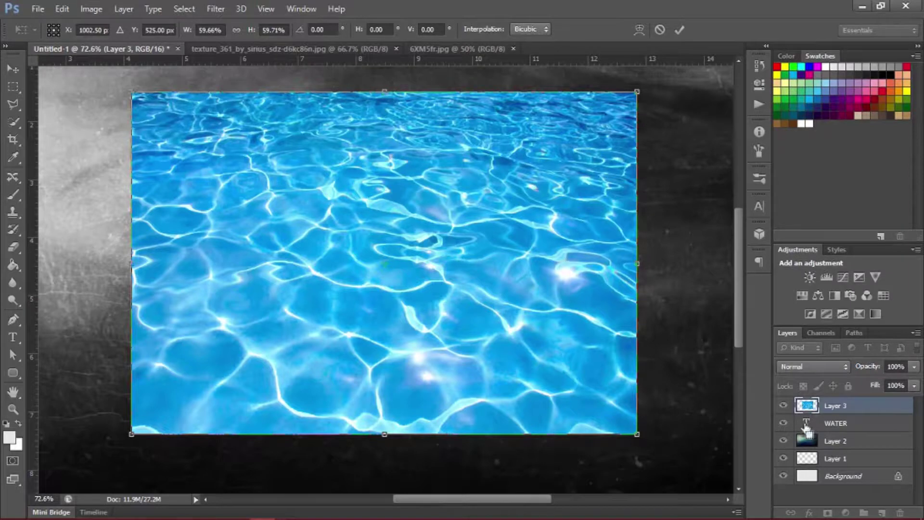
{"action": "left_click", "coordinate": [678, 30]}
Copy the water inside the WATER letter selection to a new layer and hide the full photo
{"action": "left_click", "coordinate": [783, 405]}
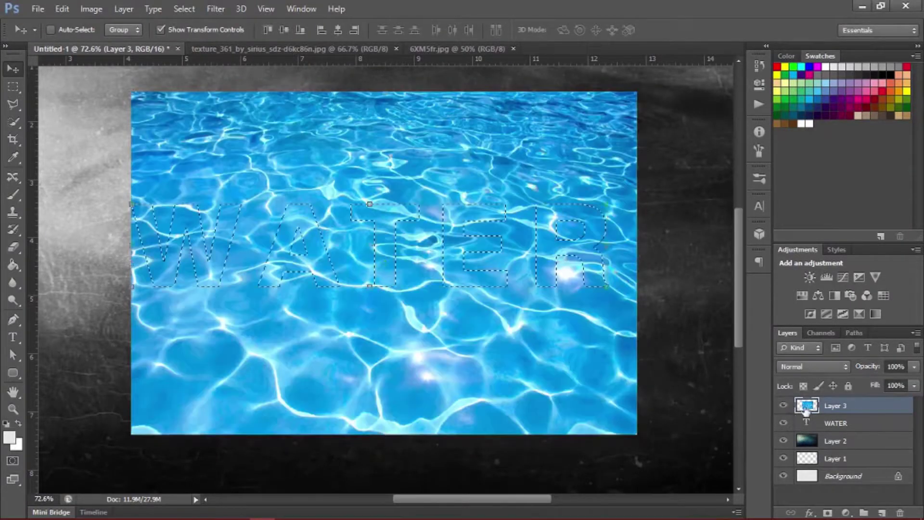
{"action": "left_click", "coordinate": [806, 422], "text": "ctrl"}
{"action": "key", "text": "ctrl+j"}
{"action": "left_click", "coordinate": [783, 424]}
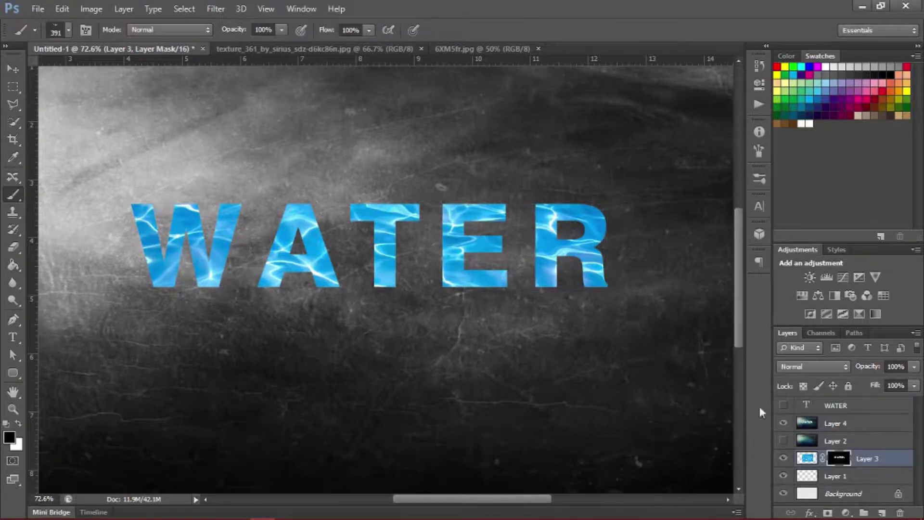
Give Layer 4 Luminosity blending and a 69% opacity, 15 px drop shadow
{"action": "left_click", "coordinate": [835, 422]}
{"action": "right_click", "coordinate": [834, 423]}
{"action": "left_click", "coordinate": [693, 46]}
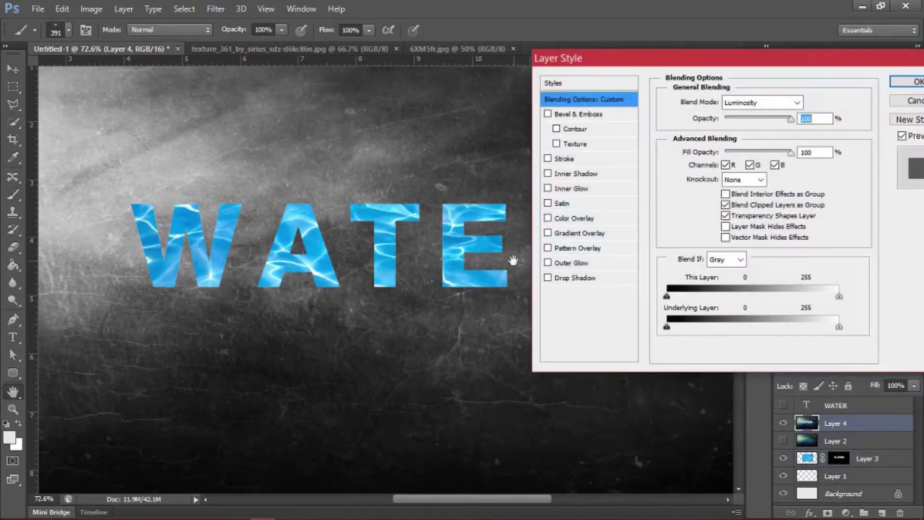
{"action": "left_click", "coordinate": [575, 278]}
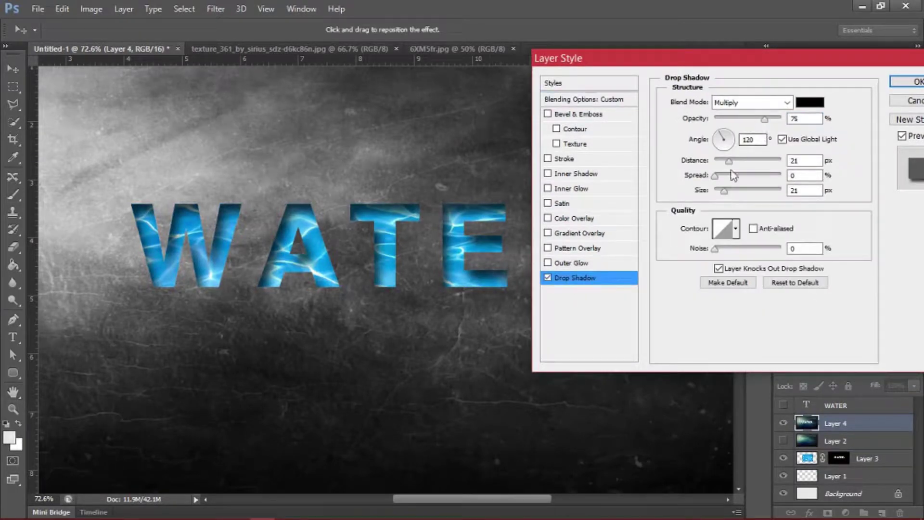
{"action": "left_click_drag", "start_coordinate": [726, 160], "coordinate": [722, 165]}
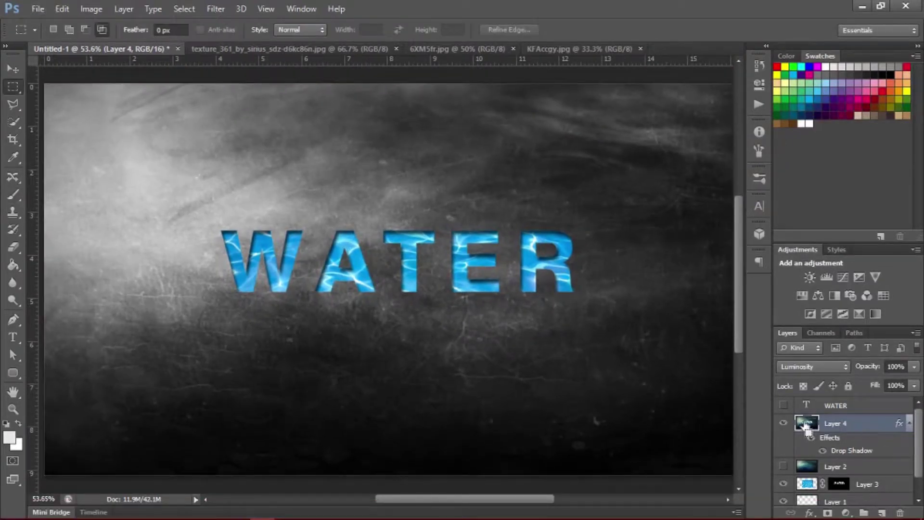
{"action": "left_click", "coordinate": [807, 423], "text": "ctrl"}
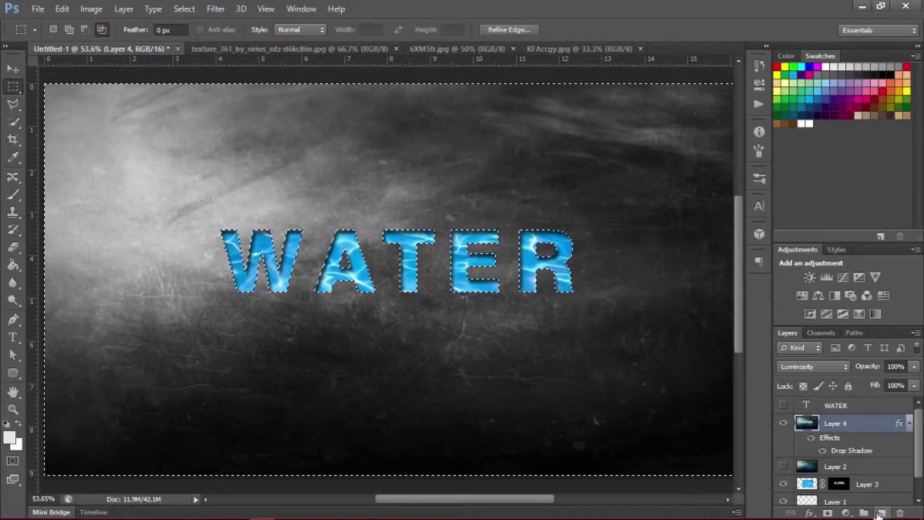
{"action": "left_click", "coordinate": [882, 513]}
{"action": "left_click", "coordinate": [13, 264]}
{"action": "left_click", "coordinate": [74, 263]}
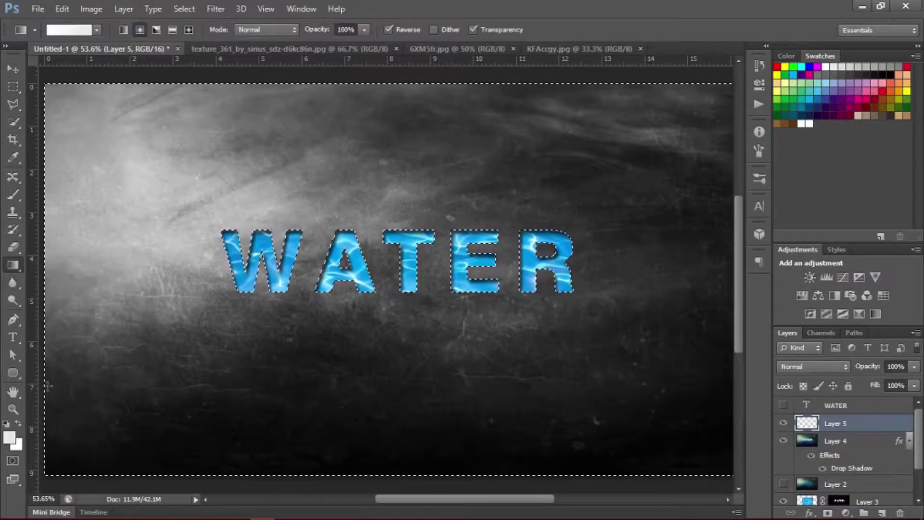
{"action": "key", "text": "ctrl+0"}
{"action": "key", "text": "d"}
{"action": "left_click_drag", "start_coordinate": [414, 275], "coordinate": [693, 120]}
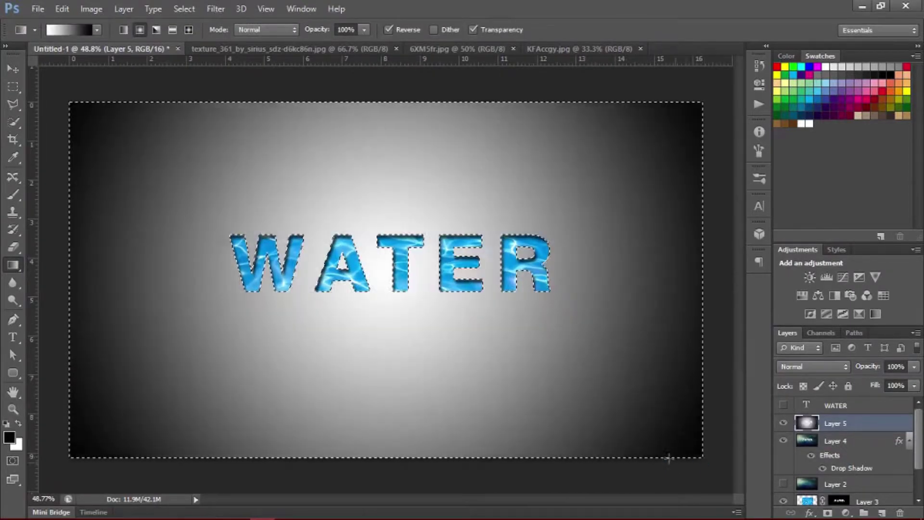
{"action": "left_click", "coordinate": [813, 366]}
{"action": "left_click", "coordinate": [800, 62]}
{"action": "key", "text": "Down"}
{"action": "key", "text": "Down"}
{"action": "key", "text": "Down"}
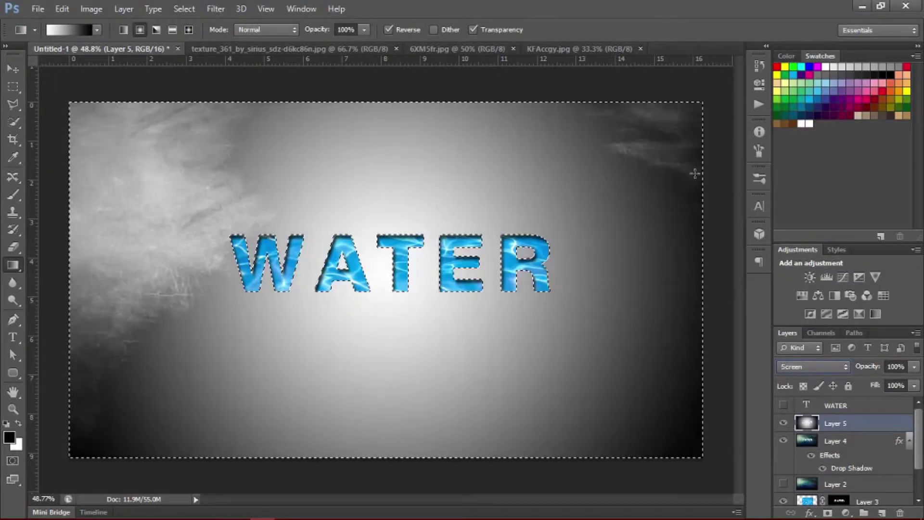
{"action": "key", "text": "Down"}
{"action": "key", "text": "Down"}
{"action": "key", "text": "Down"}
{"action": "key", "text": "Down"}
{"action": "key", "text": "Down"}
{"action": "key", "text": "Down"}
{"action": "key", "text": "Down"}
{"action": "key", "text": "Down"}
{"action": "key", "text": "Down"}
{"action": "key", "text": "Down"}
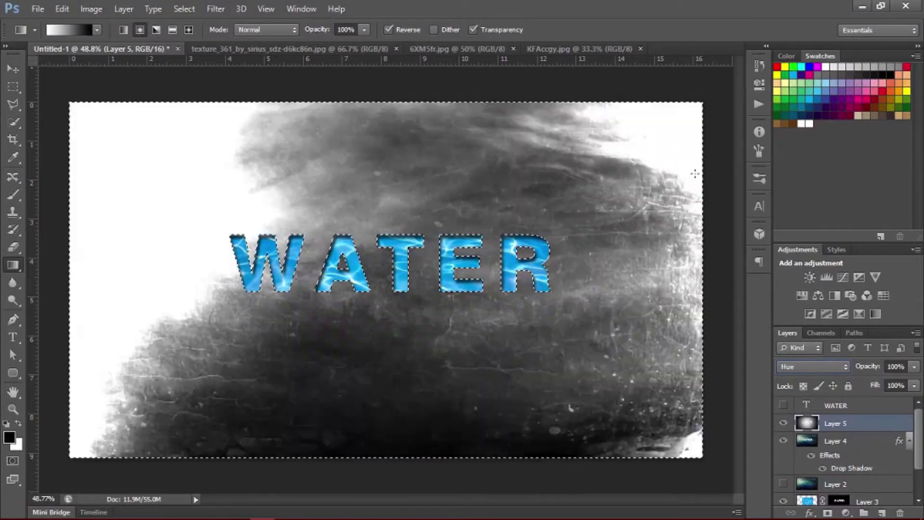
{"action": "key", "text": "Down"}
{"action": "key", "text": "Down"}
{"action": "key", "text": "Down"}
{"action": "key", "text": "Down"}
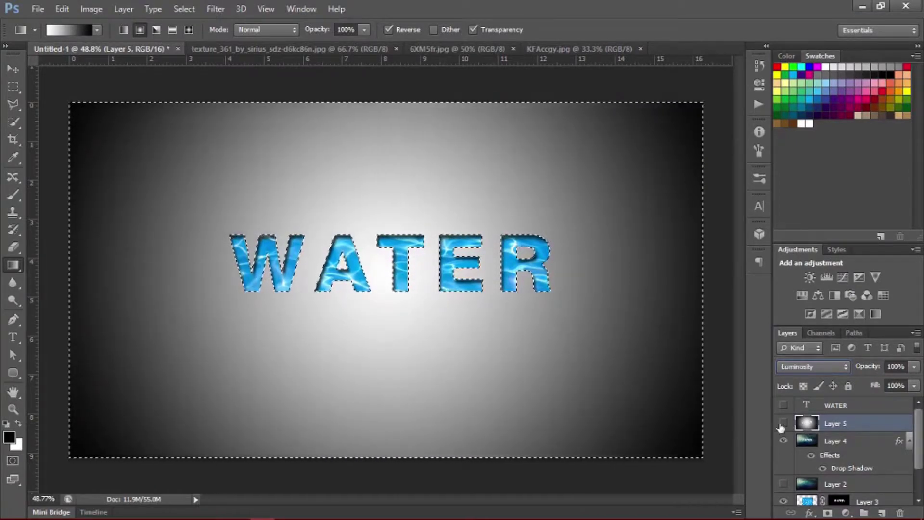
{"action": "left_click", "coordinate": [783, 423]}
{"action": "scroll", "coordinate": [818, 433], "scroll_direction": "down", "scroll_amount": 1}
{"action": "left_click_drag", "start_coordinate": [837, 405], "coordinate": [900, 513]}
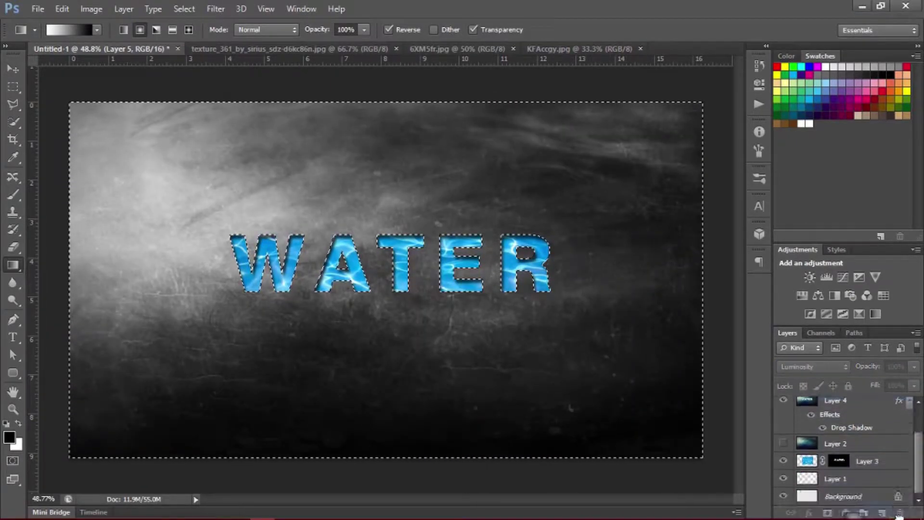
{"action": "key", "text": "m"}
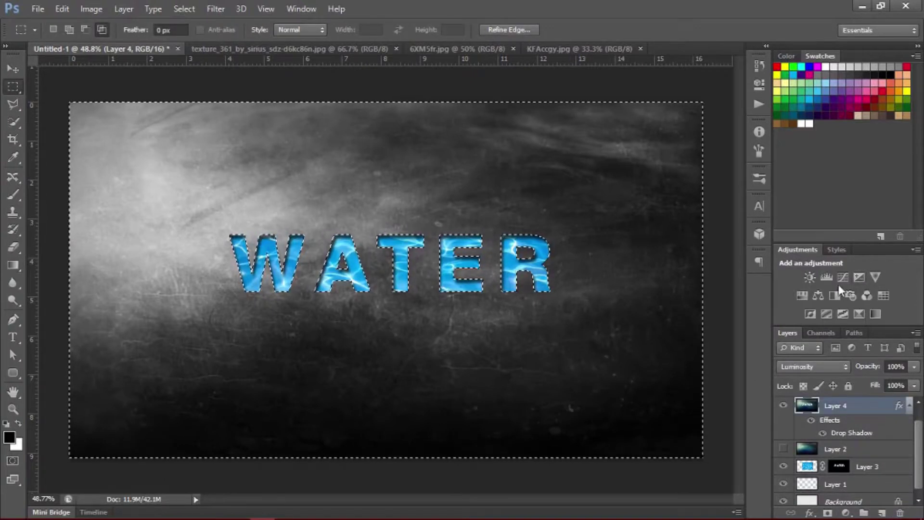
Add a Curves adjustment and raise the Blue channel highlights and shadows for a blue tint
{"action": "left_click", "coordinate": [843, 278]}
{"action": "left_click", "coordinate": [693, 98]}
{"action": "left_click", "coordinate": [669, 117]}
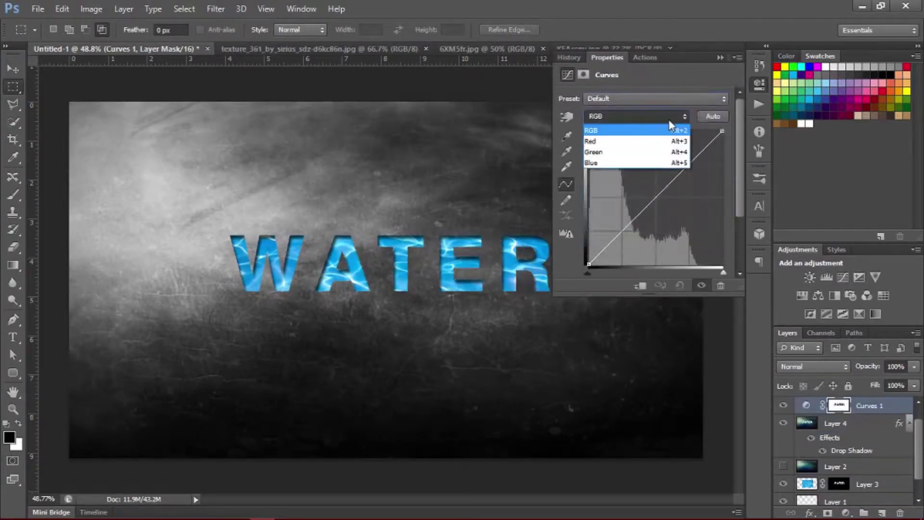
{"action": "left_click", "coordinate": [660, 162]}
{"action": "left_click_drag", "start_coordinate": [735, 212], "coordinate": [743, 142]}
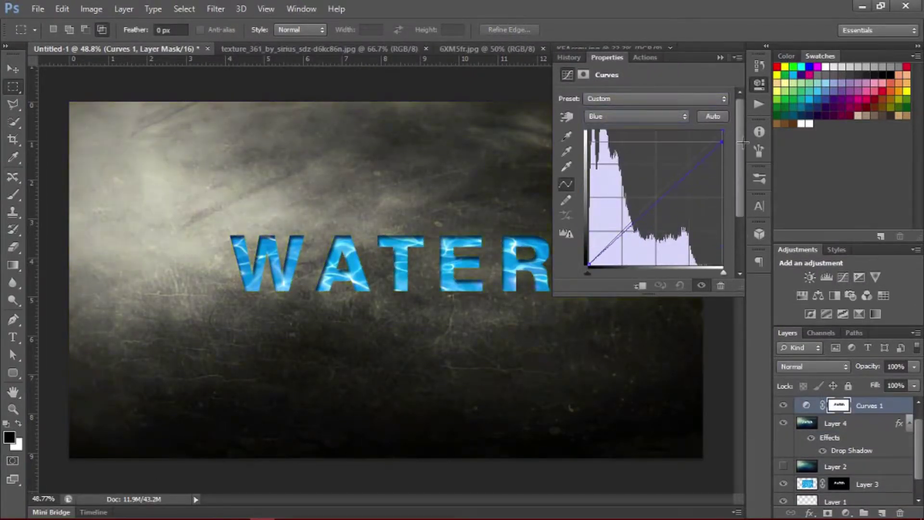
{"action": "left_click_drag", "start_coordinate": [591, 264], "coordinate": [590, 204]}
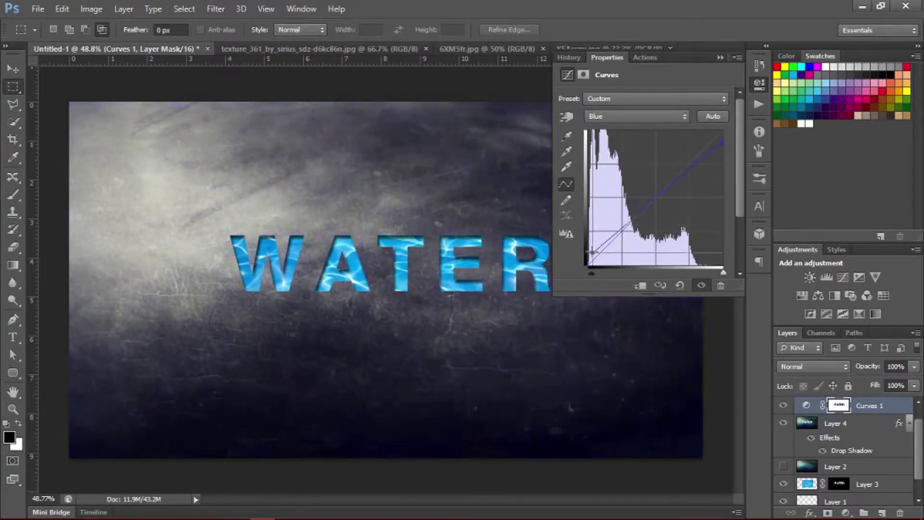
{"action": "left_click_drag", "start_coordinate": [592, 251], "coordinate": [581, 229]}
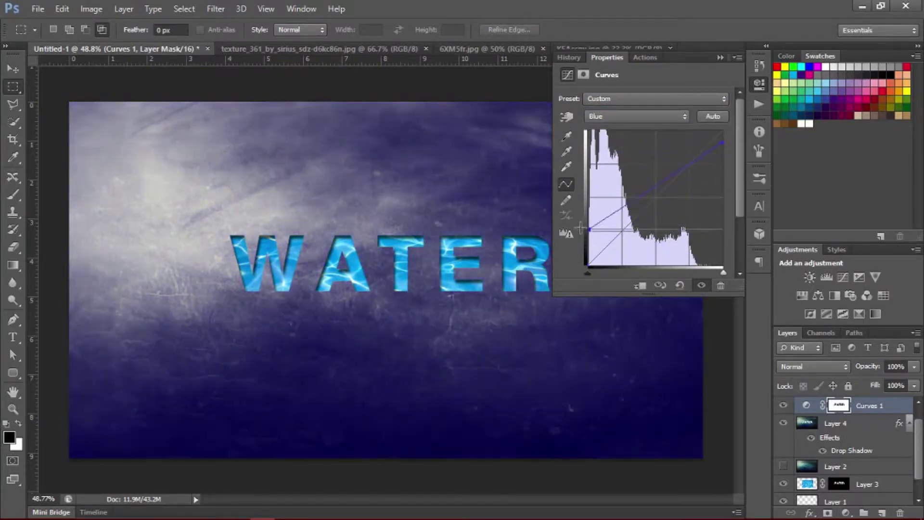
Raise the Red channel shadows, adjust the Green curve, and close the Curves panel
{"action": "left_click", "coordinate": [659, 118]}
{"action": "left_click", "coordinate": [658, 145]}
{"action": "mouse_move", "coordinate": [587, 265]}
{"action": "left_mouse_down"}
{"action": "mouse_move", "coordinate": [592, 243]}
{"action": "mouse_move", "coordinate": [614, 265]}
{"action": "mouse_move", "coordinate": [639, 265]}
{"action": "mouse_move", "coordinate": [572, 259]}
{"action": "left_mouse_up"}
{"action": "left_click", "coordinate": [625, 133]}
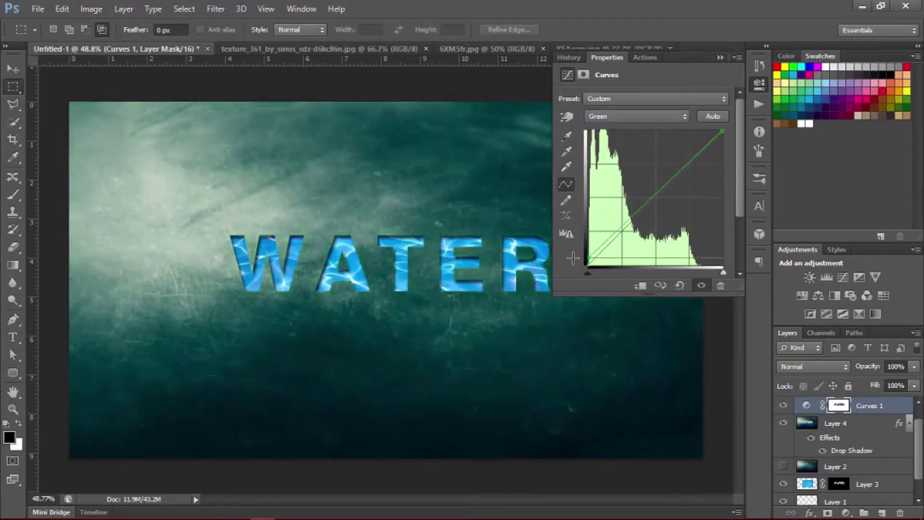
{"action": "left_click", "coordinate": [719, 65]}
{"action": "scroll", "coordinate": [613, 330], "scroll_direction": "down", "scroll_amount": 1}
{"action": "scroll", "coordinate": [669, 345], "scroll_direction": "up", "scroll_amount": 2}
{"action": "scroll", "coordinate": [701, 356], "scroll_direction": "down", "scroll_amount": 1}
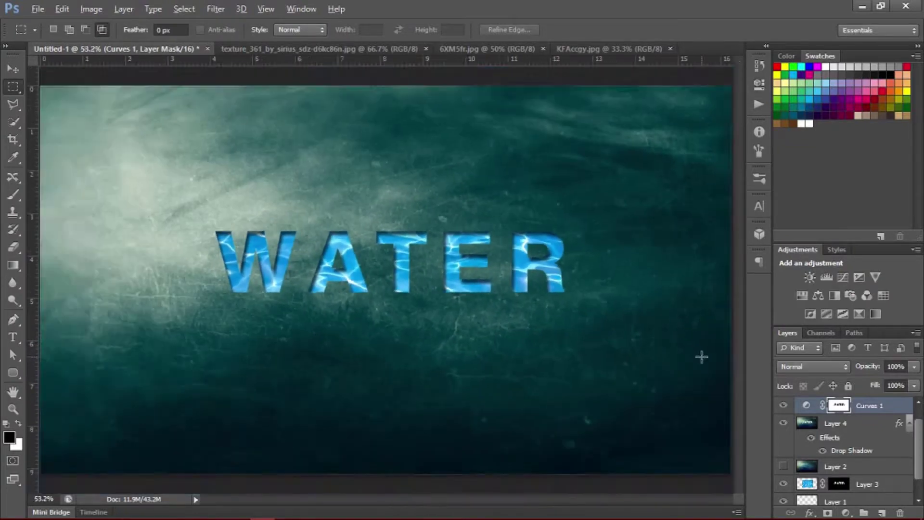
{"action": "scroll", "coordinate": [691, 355], "scroll_direction": "up", "scroll_amount": 1}
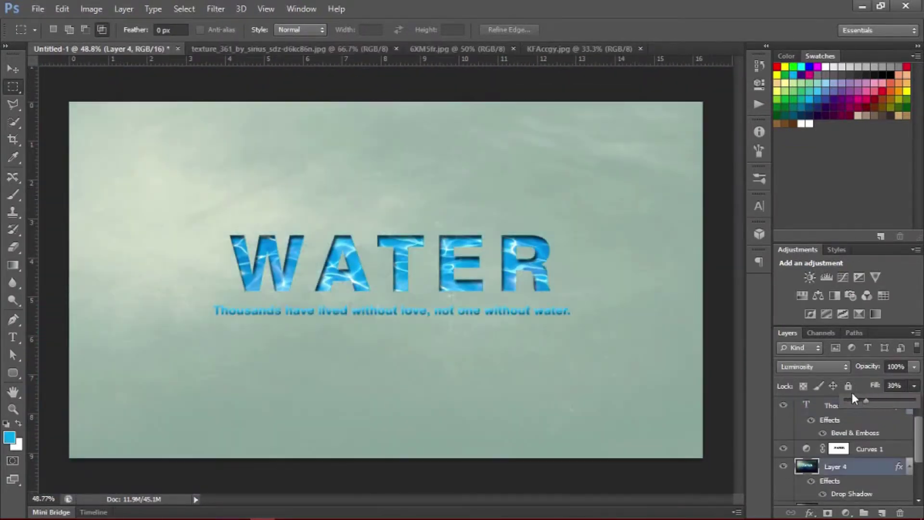
Set Layer 4's Fill to 100% and add a drop shadow to the quote layer
{"action": "left_click_drag", "start_coordinate": [851, 394], "coordinate": [914, 401]}
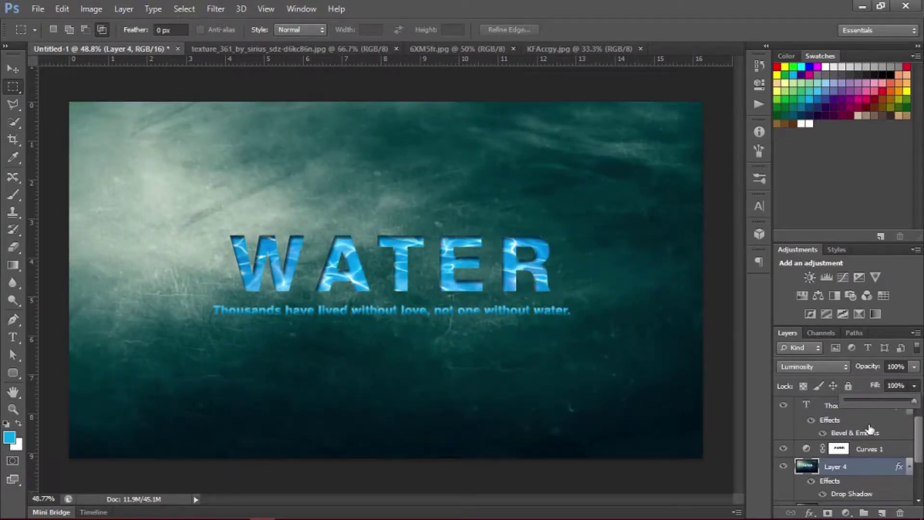
{"action": "double_click", "coordinate": [829, 420]}
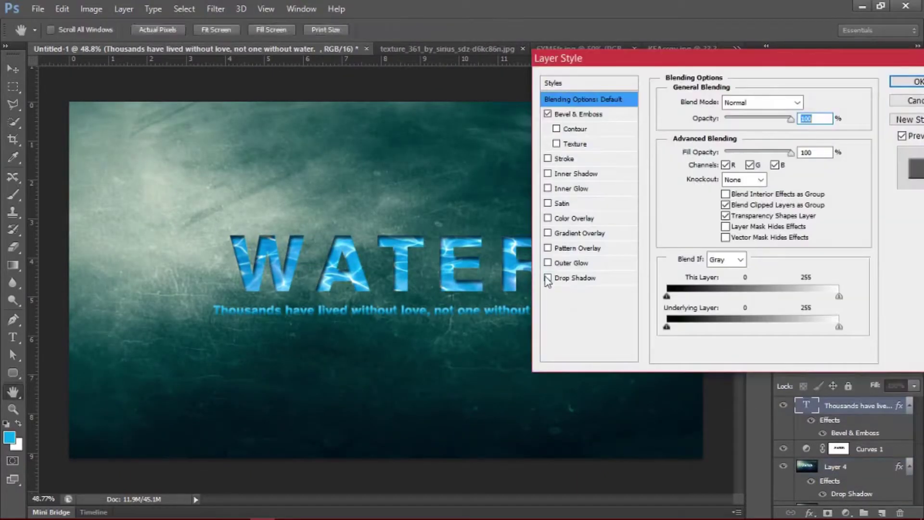
{"action": "left_click", "coordinate": [575, 277]}
{"action": "key", "text": "Return"}
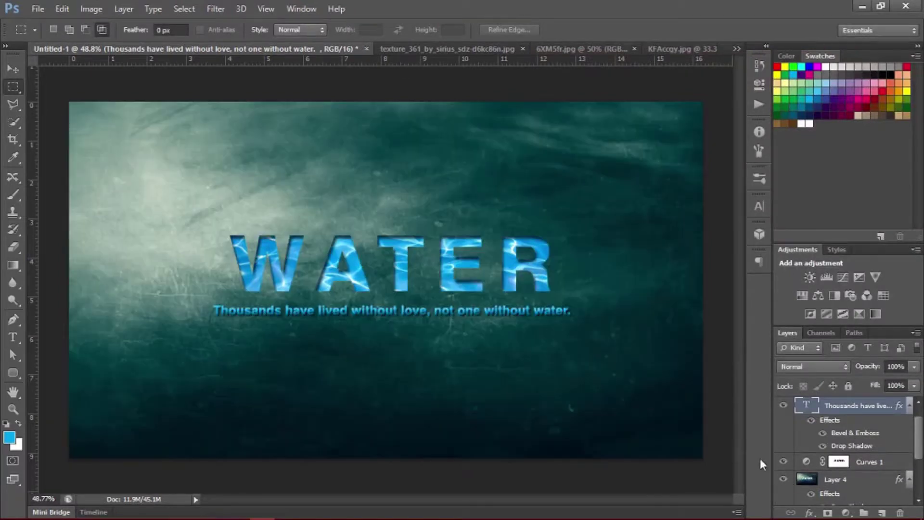
{"action": "left_click", "coordinate": [835, 479]}
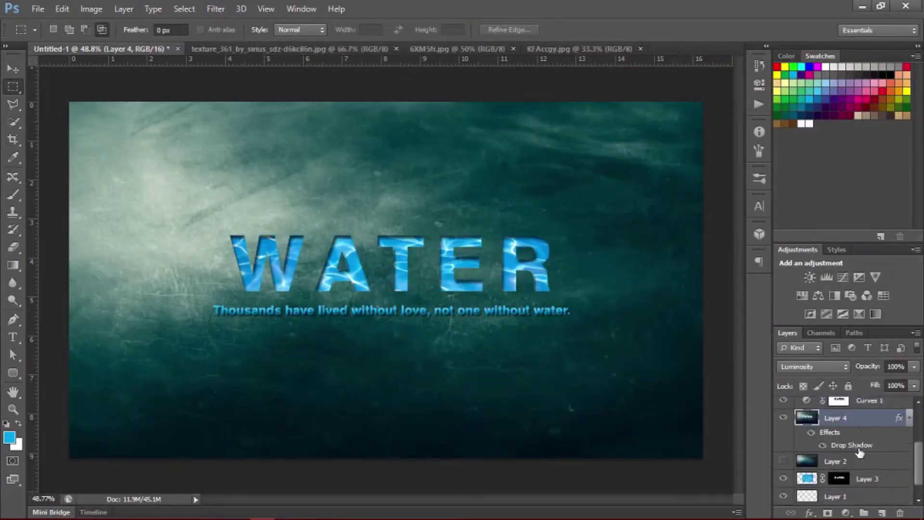
Add a Hue/Saturation adjustment with Hue +180 and slightly lighter lightness
{"action": "left_click", "coordinate": [801, 295]}
{"action": "left_click_drag", "start_coordinate": [620, 149], "coordinate": [772, 158]}
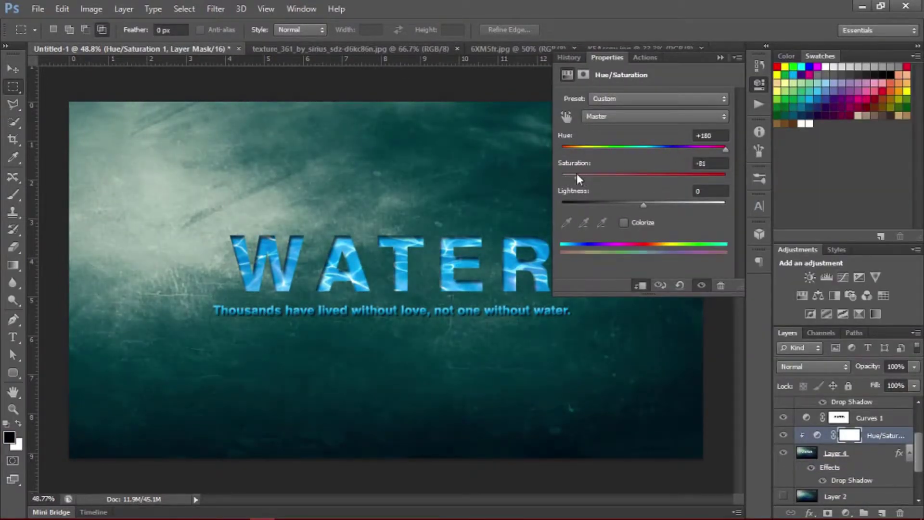
{"action": "left_click_drag", "start_coordinate": [681, 204], "coordinate": [626, 204]}
Add a Curves adjustment clipped to the Hue/Saturation layer below
{"action": "left_click", "coordinate": [842, 277]}
{"action": "right_click", "coordinate": [558, 211]}
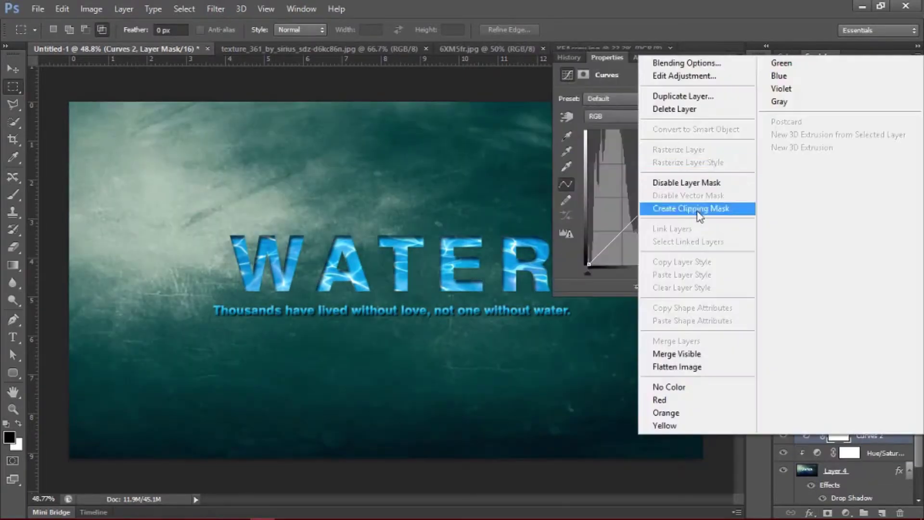
{"action": "left_click", "coordinate": [693, 208]}
Add a Photo Filter adjustment set to a cyan colour
{"action": "left_click", "coordinate": [850, 295]}
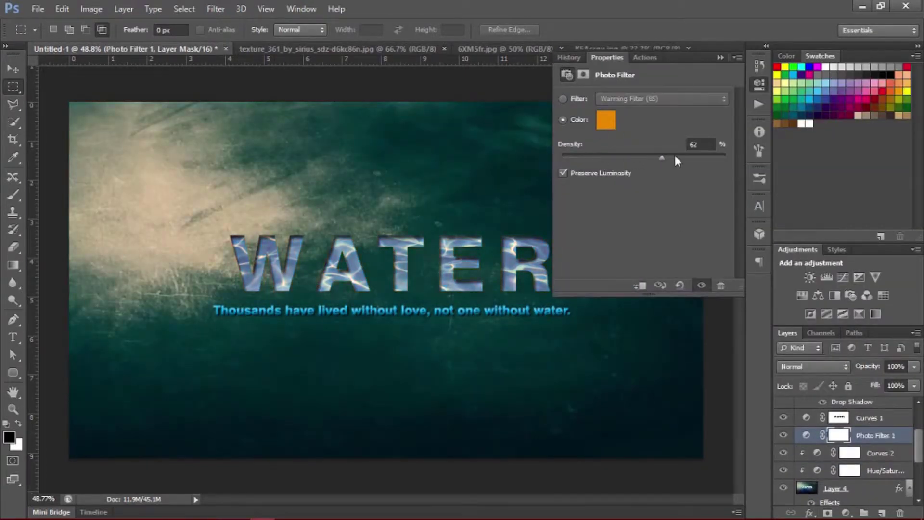
{"action": "left_click", "coordinate": [604, 120]}
{"action": "left_click", "coordinate": [769, 152]}
{"action": "left_click", "coordinate": [719, 57]}
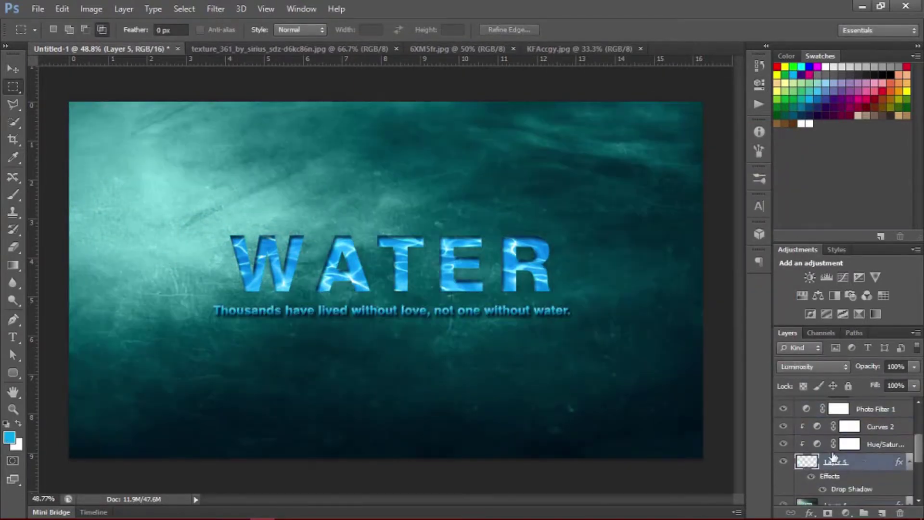
Paste a merged copy of the image as a hidden layer and lower the fill to 8%
{"action": "key", "text": "ctrl+a"}
{"action": "key", "text": "ctrl+shift+c"}
{"action": "key", "text": "ctrl+v"}
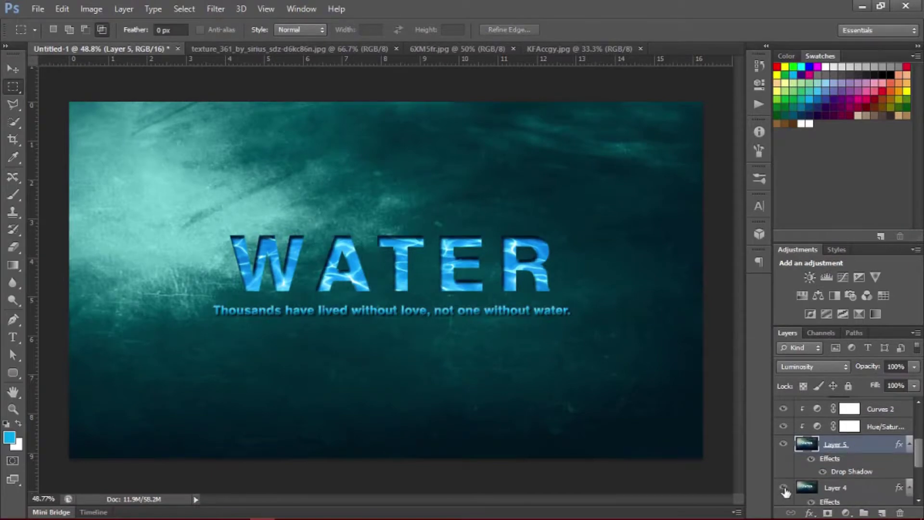
{"action": "left_click", "coordinate": [783, 461]}
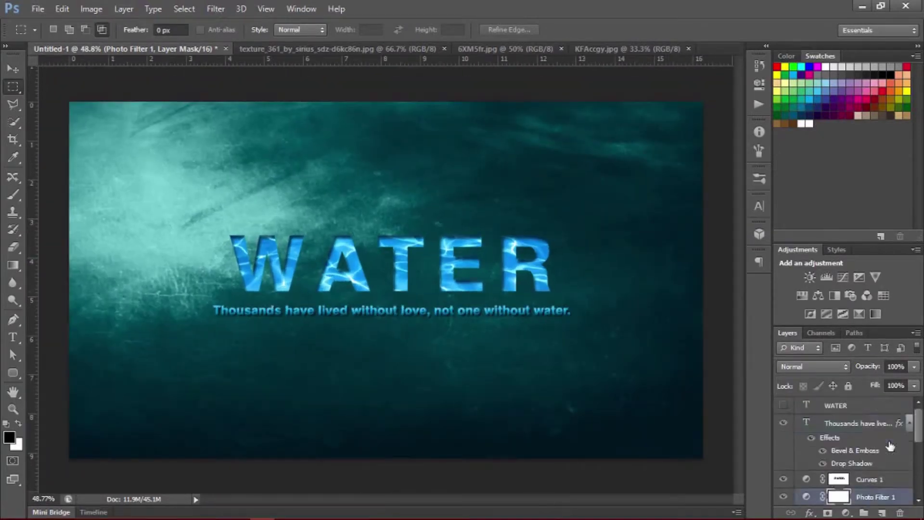
{"action": "left_click_drag", "start_coordinate": [909, 387], "coordinate": [860, 408]}
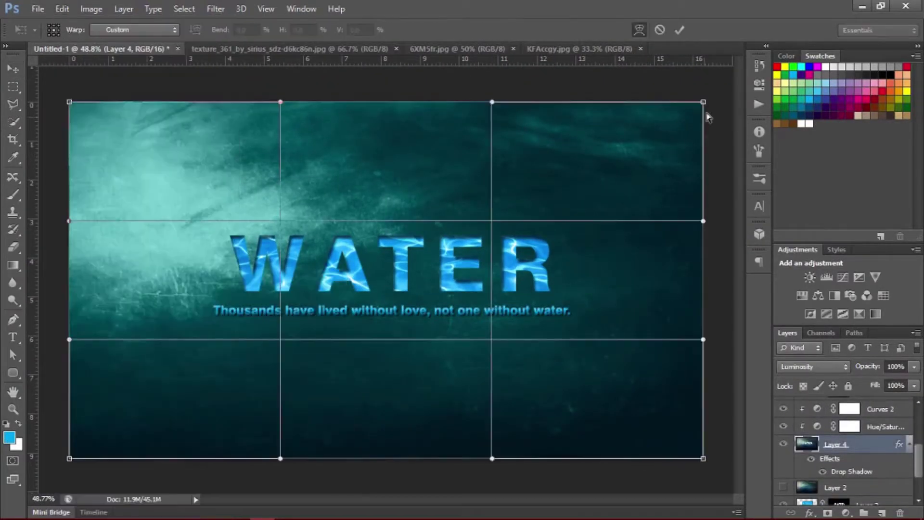
Try warping the background's top-right corner, then cancel it
{"action": "left_click_drag", "start_coordinate": [703, 103], "coordinate": [581, 175]}
{"action": "key", "text": "Escape"}
{"action": "left_click_drag", "start_coordinate": [489, 102], "coordinate": [703, 227]}
{"action": "left_click", "coordinate": [62, 9]}
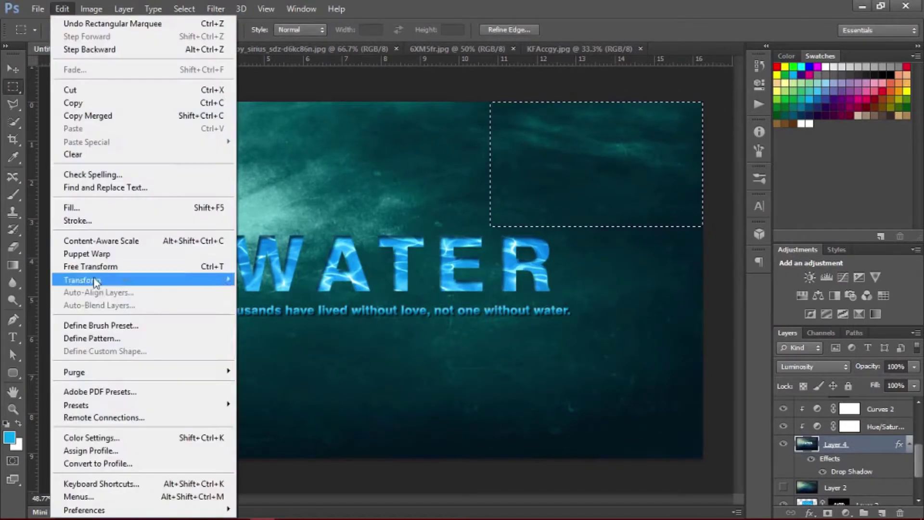
{"action": "left_click_drag", "start_coordinate": [702, 103], "coordinate": [618, 176]}
{"action": "key", "text": "Escape"}
Select the top-left area and warp its corner inward like a curling page
{"action": "mouse_move", "coordinate": [66, 99]}
{"action": "left_mouse_down"}
{"action": "mouse_move", "coordinate": [287, 227]}
{"action": "mouse_move", "coordinate": [351, 226]}
{"action": "left_mouse_up"}
{"action": "left_click", "coordinate": [62, 9]}
{"action": "left_click", "coordinate": [291, 364]}
{"action": "left_click_drag", "start_coordinate": [67, 101], "coordinate": [129, 204]}
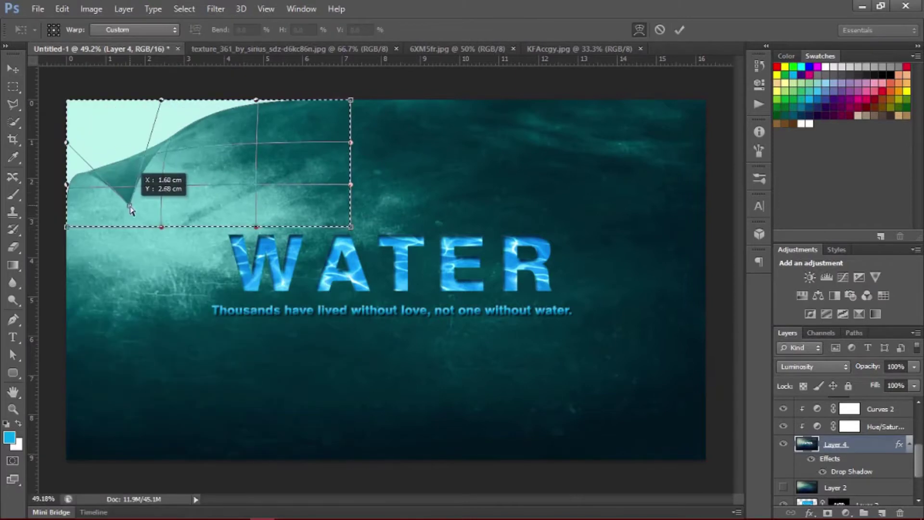
{"action": "left_click", "coordinate": [630, 25]}
{"action": "scroll", "coordinate": [873, 473], "scroll_direction": "down", "scroll_amount": 2}
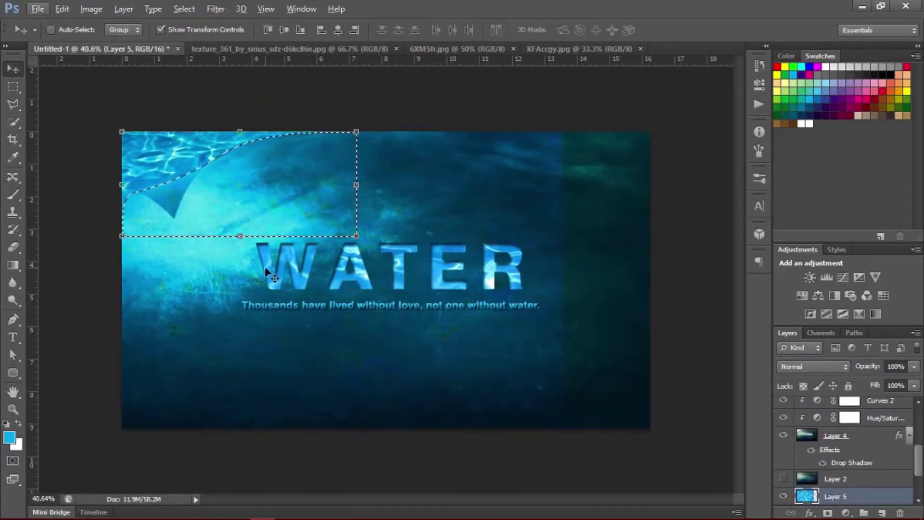
Marquee-select a narrow strip near the right edge of Layer 5
{"action": "scroll", "coordinate": [827, 481], "scroll_direction": "down", "scroll_amount": 1}
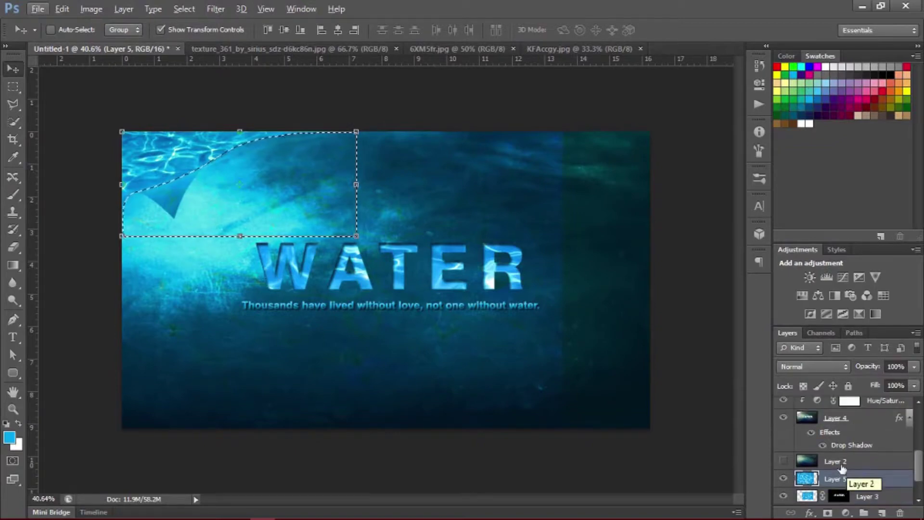
{"action": "key", "text": "m"}
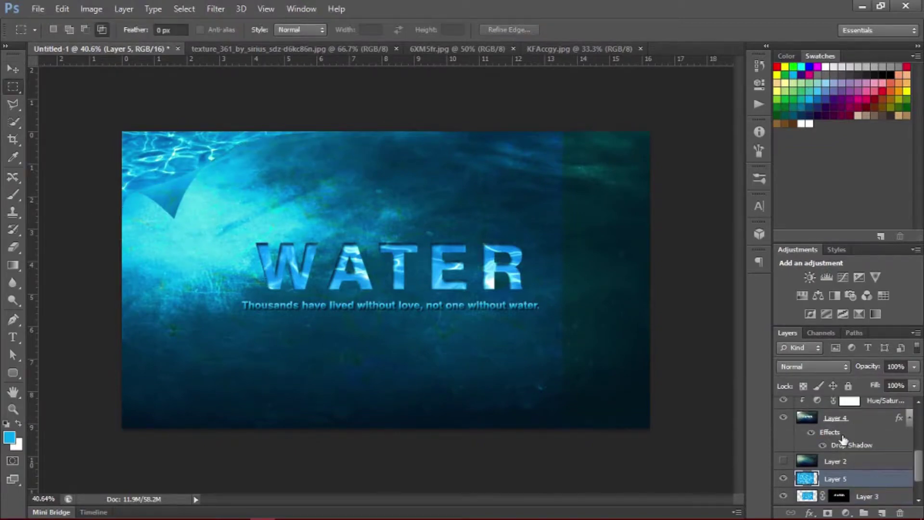
{"action": "scroll", "coordinate": [844, 443], "scroll_direction": "down", "scroll_amount": 1}
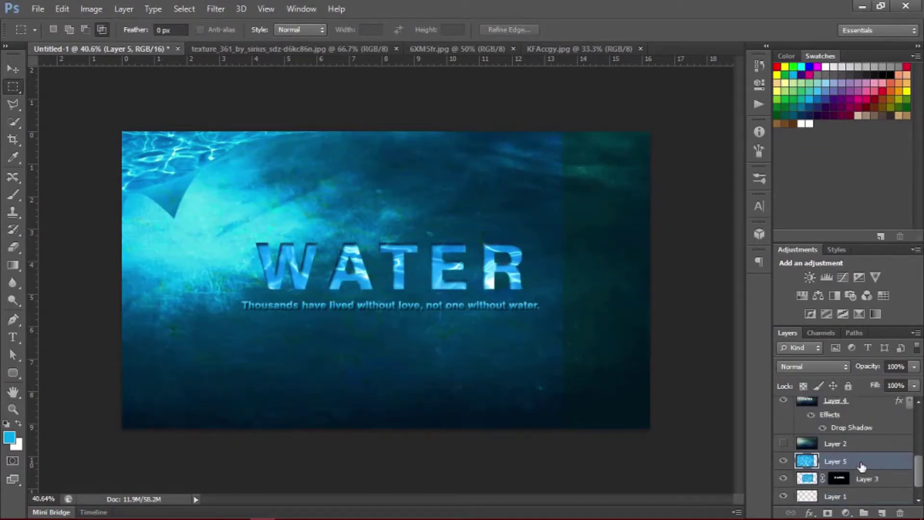
{"action": "left_click_drag", "start_coordinate": [549, 416], "coordinate": [561, 426]}
{"action": "key", "text": "c"}
{"action": "key", "text": "Escape"}
{"action": "left_click", "coordinate": [13, 88]}
{"action": "left_click", "coordinate": [13, 139]}
Stretch the selected strip across the dark right edge and deselect
{"action": "key", "text": "Escape"}
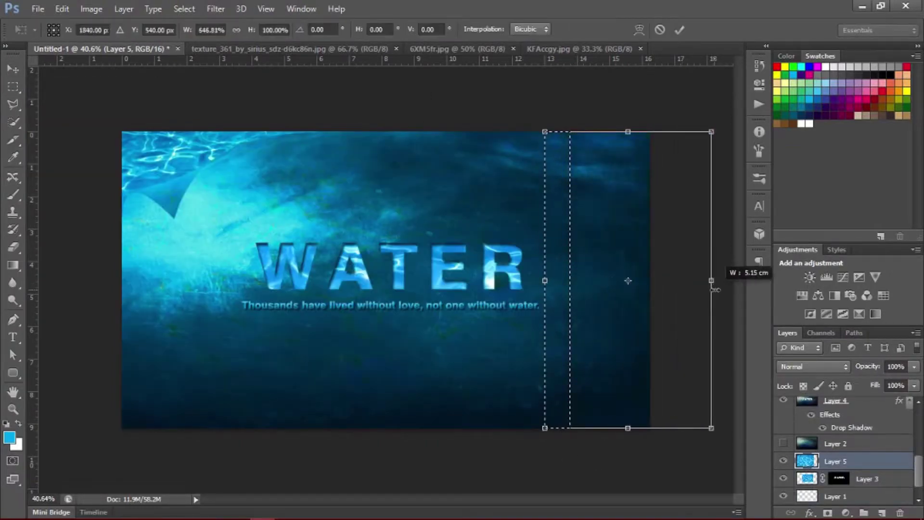
{"action": "left_click_drag", "start_coordinate": [569, 279], "coordinate": [663, 279]}
{"action": "key", "text": "Return"}
{"action": "key", "text": "ctrl+d"}
{"action": "scroll", "coordinate": [326, 306], "scroll_direction": "up", "scroll_amount": 1}
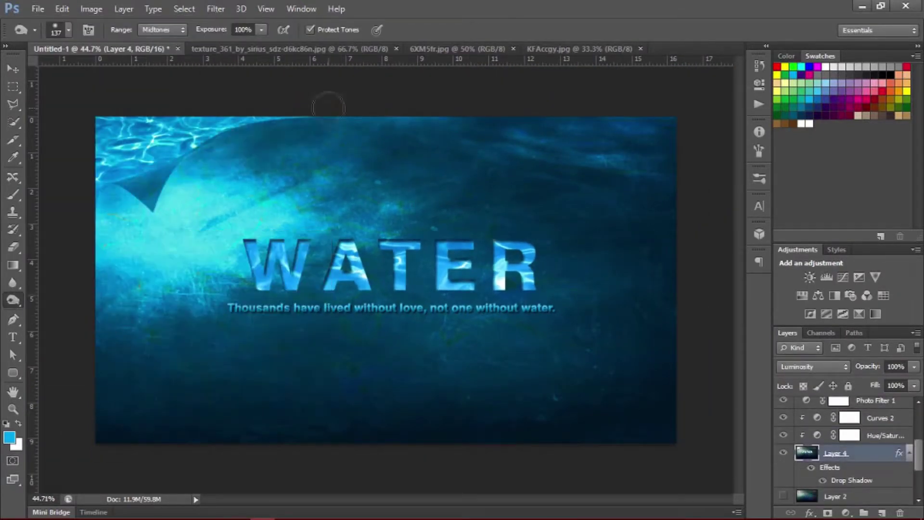
Burn the top-left area and down the left edge, Midtones at 100% exposure
{"action": "left_click_drag", "start_coordinate": [102, 180], "coordinate": [299, 123]}
{"action": "left_click_drag", "start_coordinate": [109, 202], "coordinate": [108, 337]}
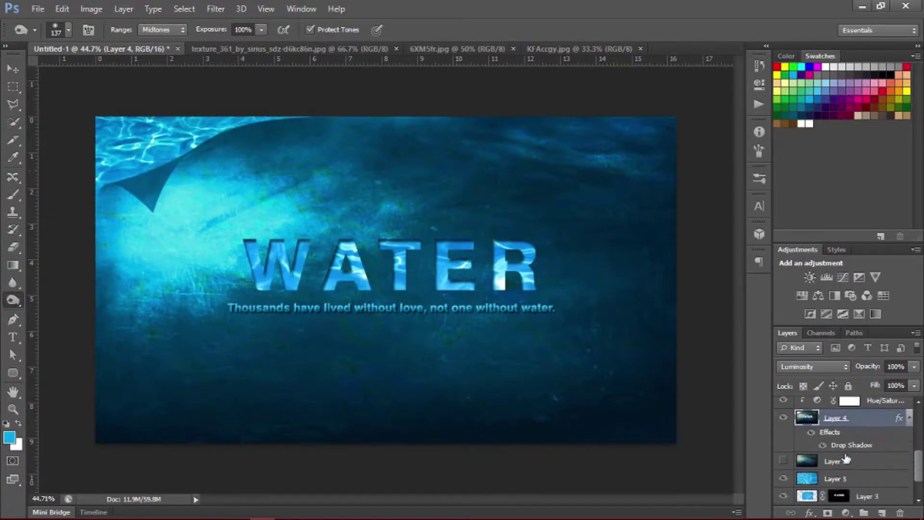
Review the quote's gradient overlay and bevel settings, then confirm the layer style
{"action": "left_click", "coordinate": [759, 130]}
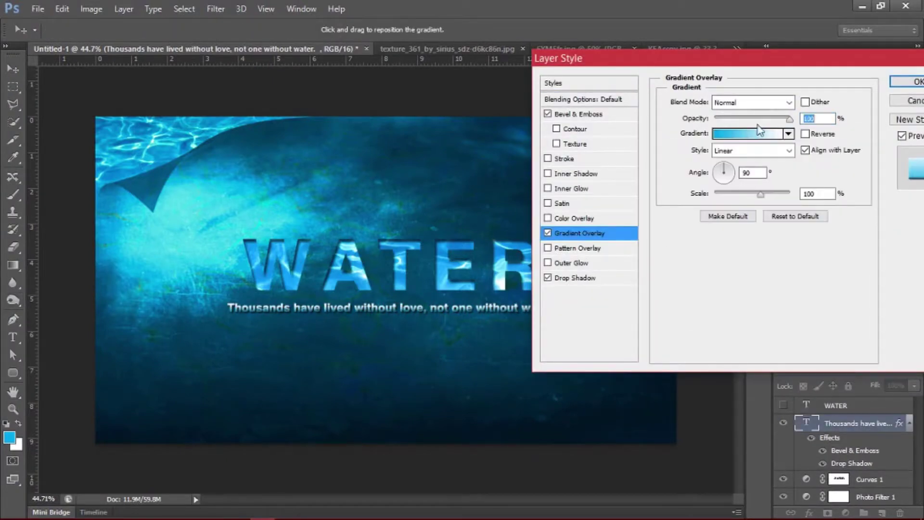
{"action": "left_click", "coordinate": [582, 114]}
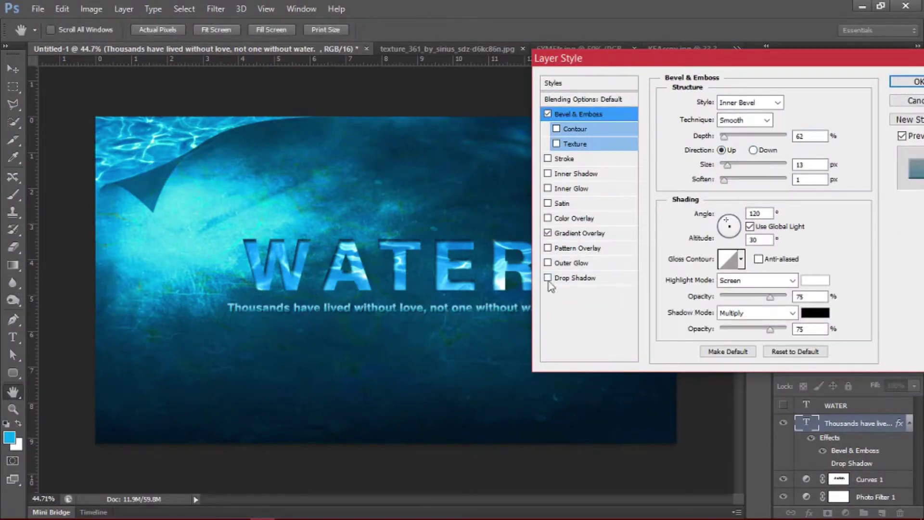
{"action": "left_click", "coordinate": [901, 88]}
Begin saving a copy named 'water' and bring up the file format list
{"action": "left_click", "coordinate": [37, 8]}
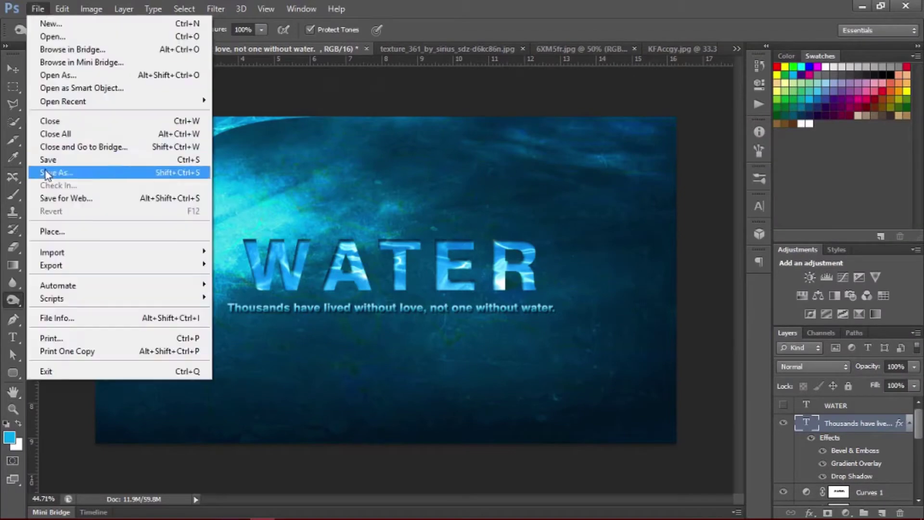
{"action": "left_click", "coordinate": [45, 181]}
{"action": "type", "text": "water"}
{"action": "left_click", "coordinate": [488, 332]}
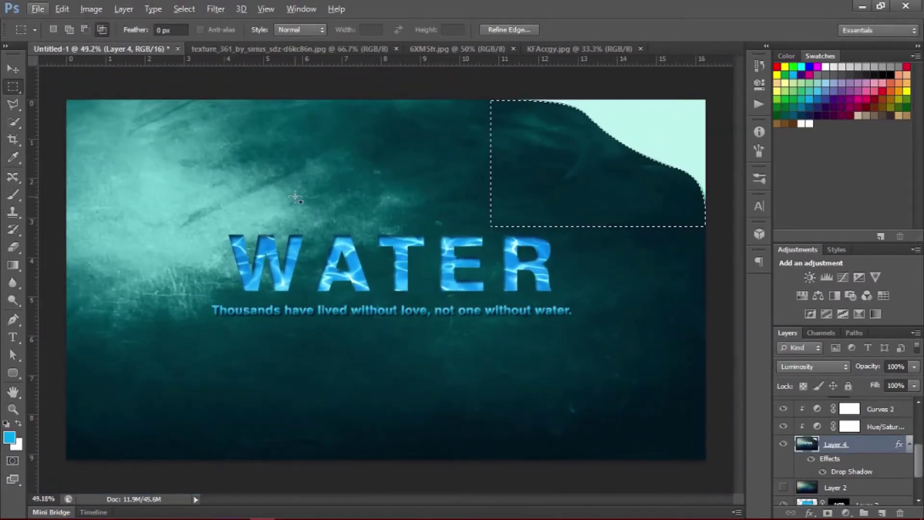
Select the background's top-left corner and warp it inward into a curled page corner
{"action": "left_click_drag", "start_coordinate": [277, 219], "coordinate": [284, 225]}
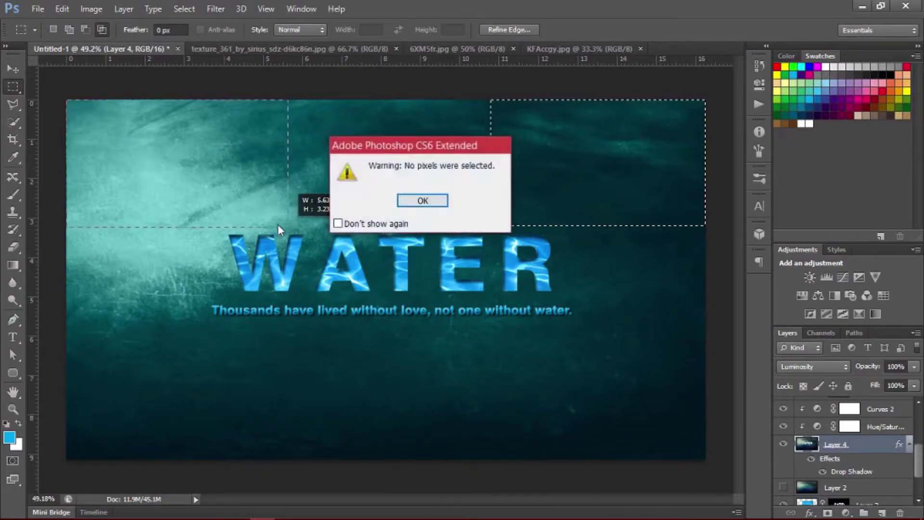
{"action": "key", "text": "Return"}
{"action": "left_click_drag", "start_coordinate": [67, 99], "coordinate": [349, 226]}
{"action": "left_click", "coordinate": [62, 8]}
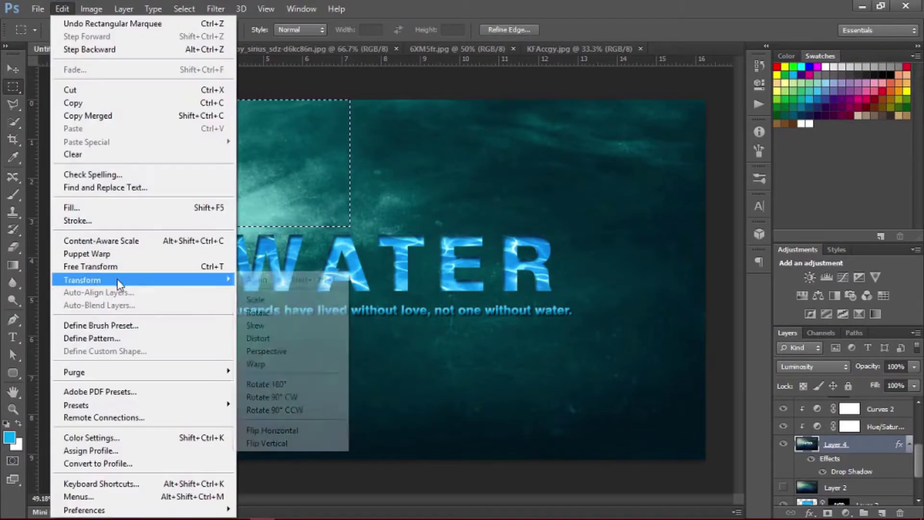
{"action": "left_click", "coordinate": [270, 313]}
{"action": "left_click_drag", "start_coordinate": [86, 126], "coordinate": [130, 206]}
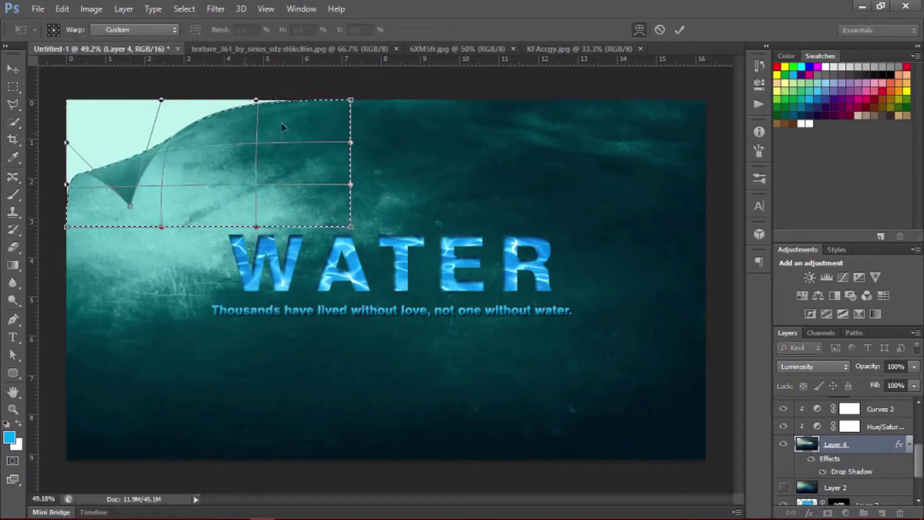
{"action": "left_click", "coordinate": [686, 29]}
{"action": "scroll", "coordinate": [836, 427], "scroll_direction": "down", "scroll_amount": 3}
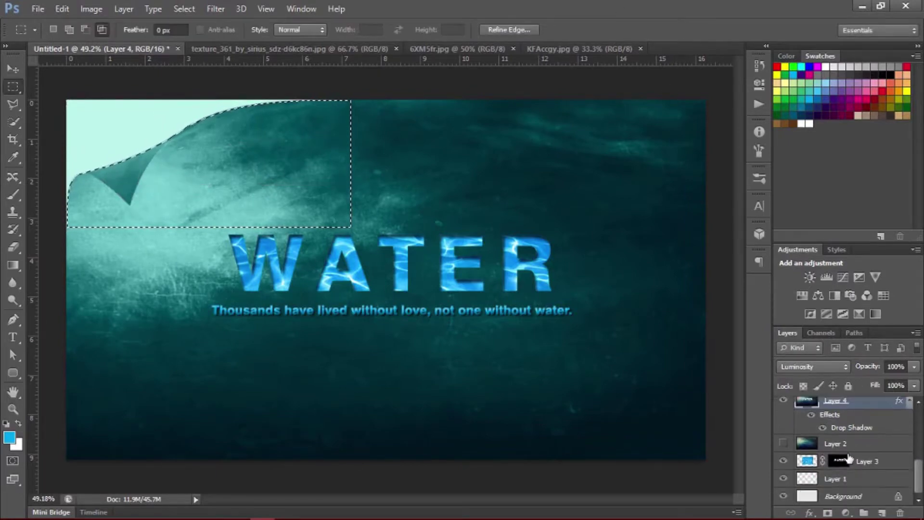
{"action": "scroll", "coordinate": [873, 464], "scroll_direction": "up", "scroll_amount": 3}
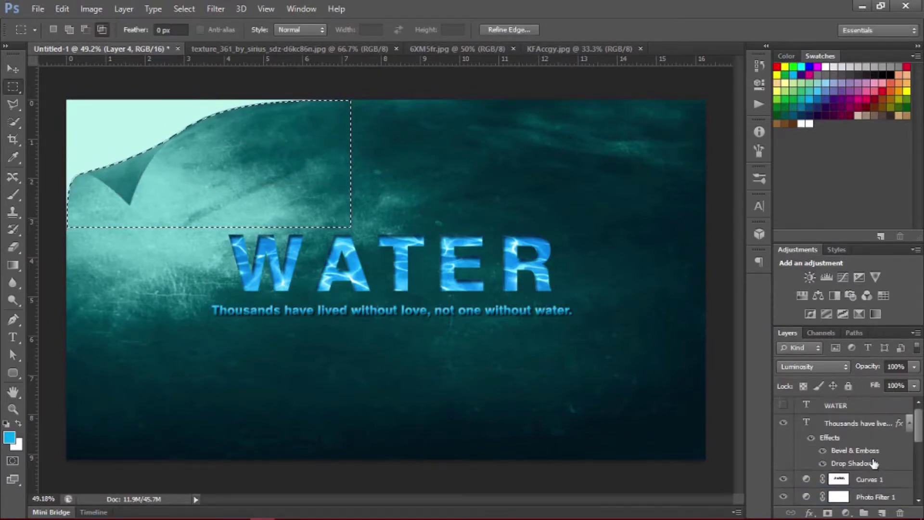
{"action": "scroll", "coordinate": [873, 464], "scroll_direction": "down", "scroll_amount": 3}
Drag the 6XM5fr.jpg pool-water photo into the WATER composition, accepting the bit-depth conversion
{"action": "left_click", "coordinate": [866, 462]}
{"action": "left_click", "coordinate": [457, 48]}
{"action": "key", "text": "v"}
{"action": "left_click_drag", "start_coordinate": [241, 133], "coordinate": [132, 120]}
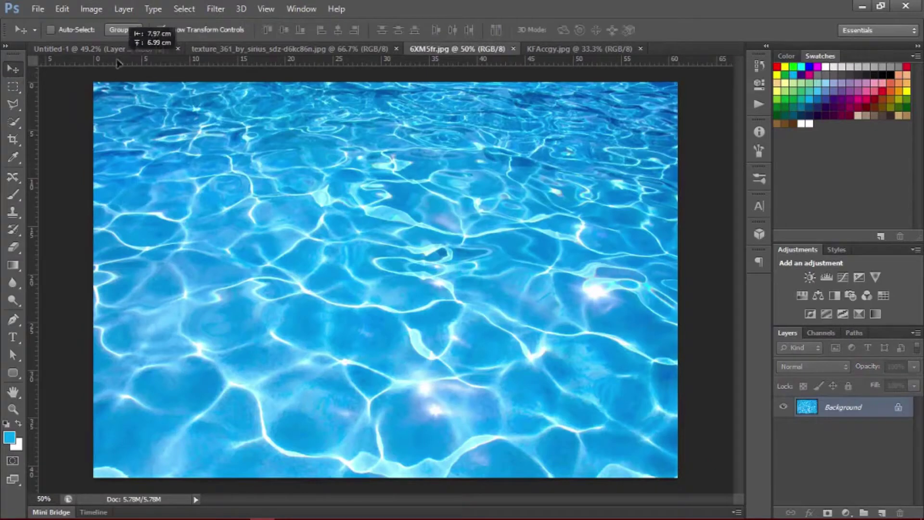
{"action": "key", "text": "Return"}
{"action": "scroll", "coordinate": [629, 299], "scroll_direction": "down", "scroll_amount": 2, "text": "alt"}
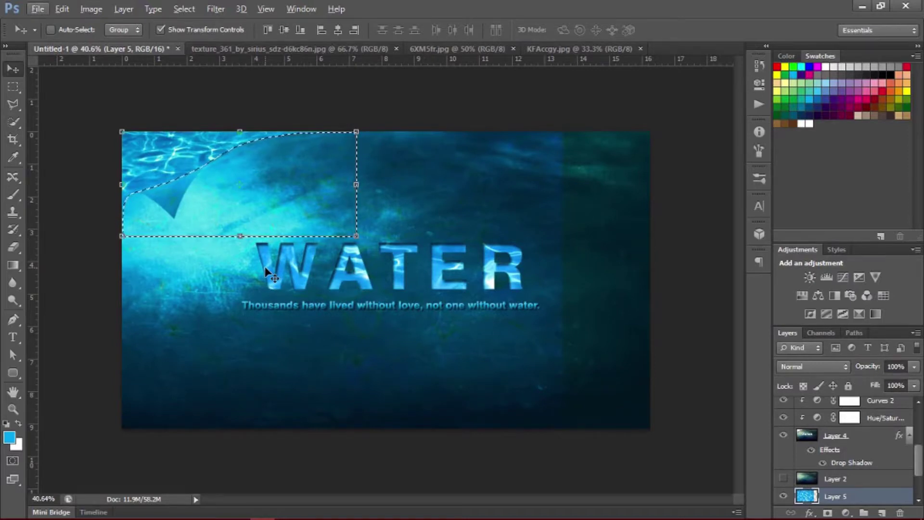
Hide Layer 4 to check the water texture showing beneath the curled corner
{"action": "scroll", "coordinate": [857, 495], "scroll_direction": "down", "scroll_amount": 1}
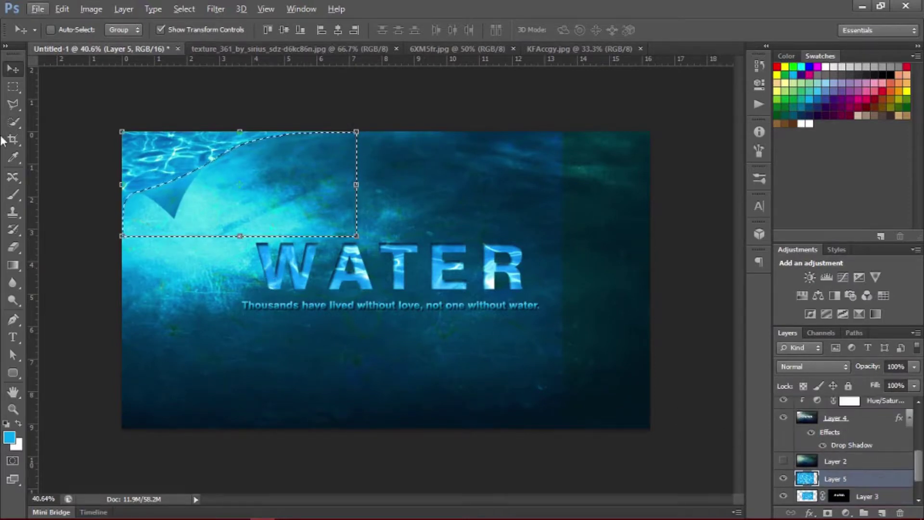
{"action": "key", "text": "m"}
{"action": "left_click", "coordinate": [82, 173]}
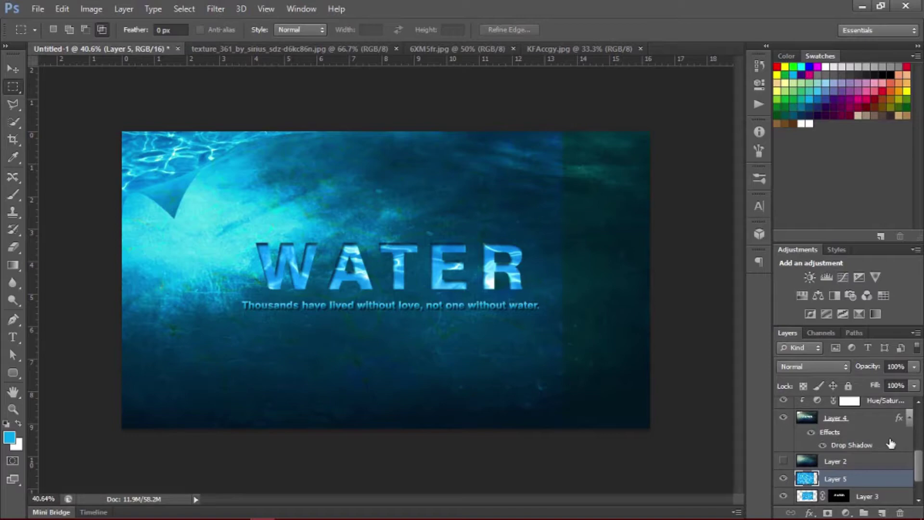
{"action": "scroll", "coordinate": [891, 443], "scroll_direction": "up", "scroll_amount": 2}
{"action": "left_click", "coordinate": [785, 435]}
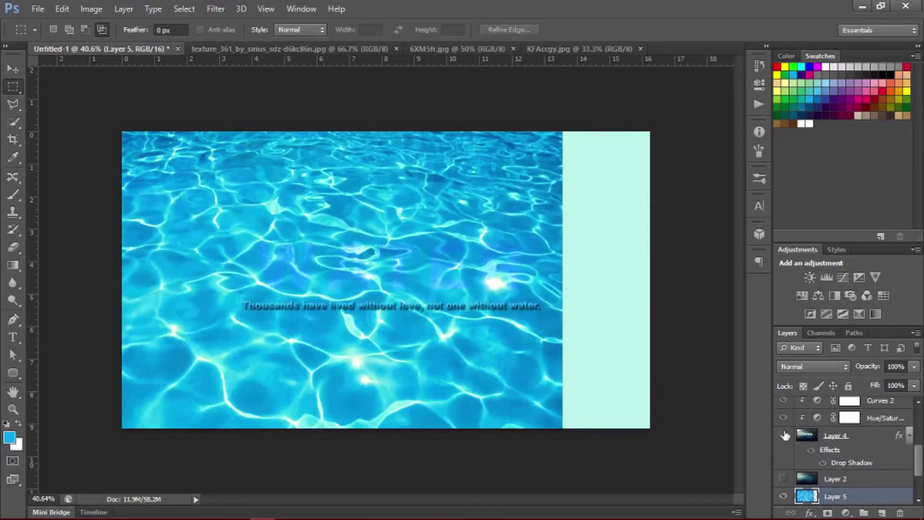
{"action": "scroll", "coordinate": [862, 469], "scroll_direction": "down", "scroll_amount": 2}
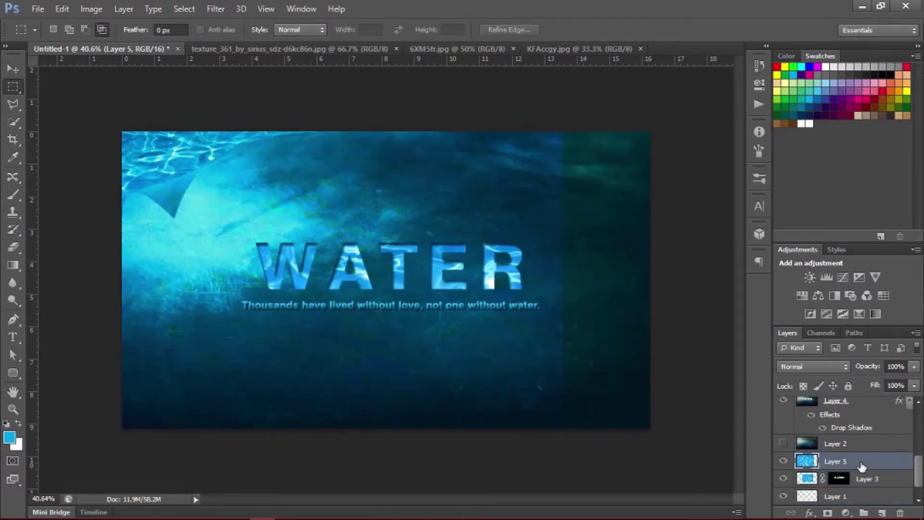
Select the thin uncovered strip along the canvas's right edge
{"action": "left_click_drag", "start_coordinate": [404, 130], "coordinate": [561, 429]}
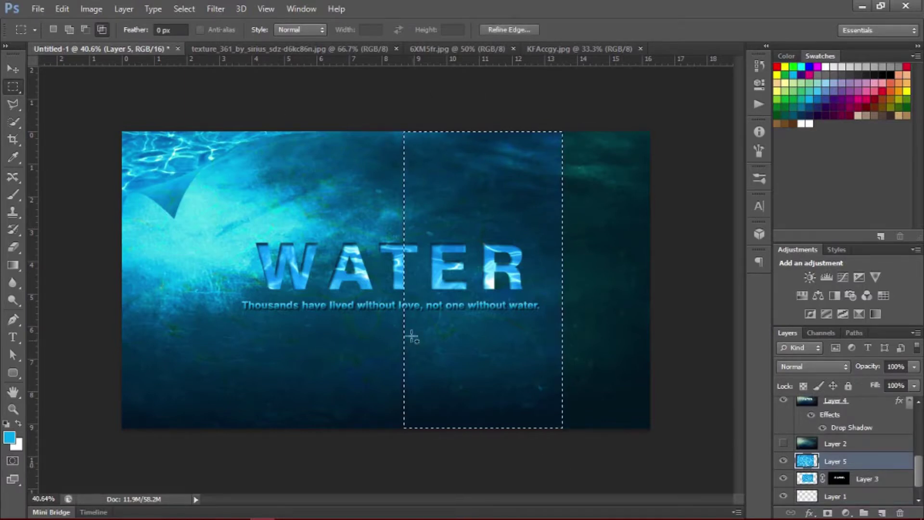
{"action": "left_click", "coordinate": [13, 139]}
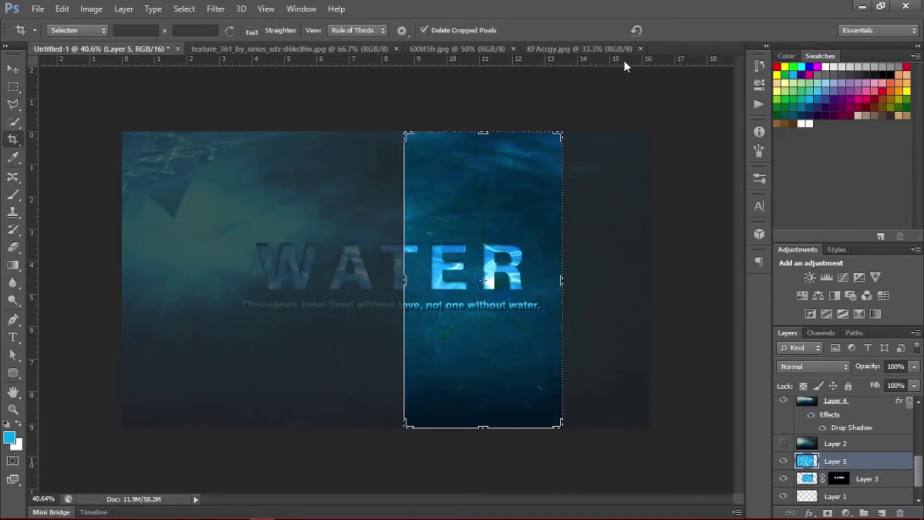
{"action": "left_click", "coordinate": [13, 87]}
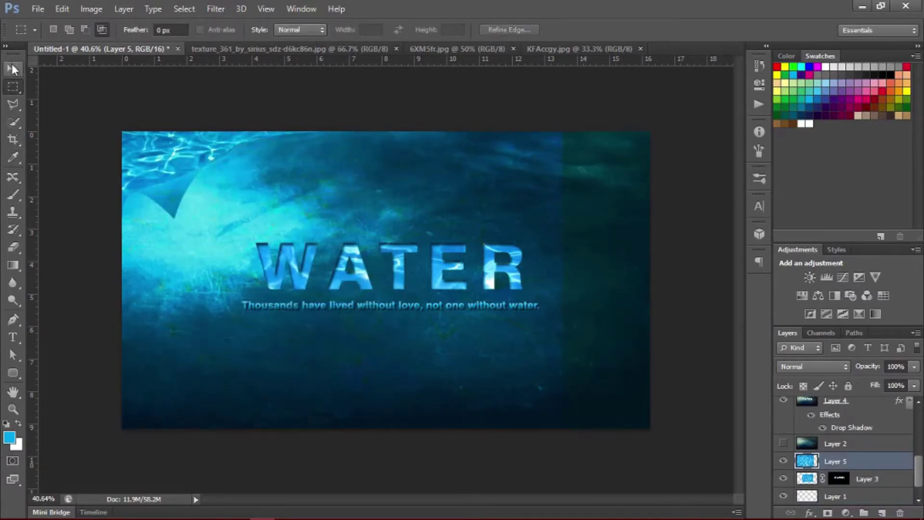
{"action": "right_click", "coordinate": [15, 88]}
{"action": "left_click", "coordinate": [92, 84]}
{"action": "left_click_drag", "start_coordinate": [545, 132], "coordinate": [569, 458]}
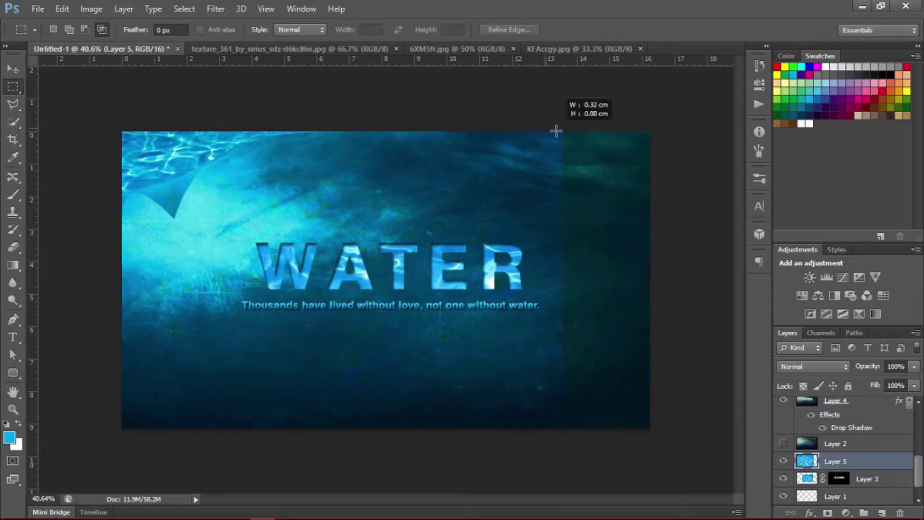
Stretch the water layer rightward to the canvas edge, commit it, and clear the selection
{"action": "left_click", "coordinate": [13, 139]}
{"action": "left_click", "coordinate": [67, 163]}
{"action": "key", "text": "v"}
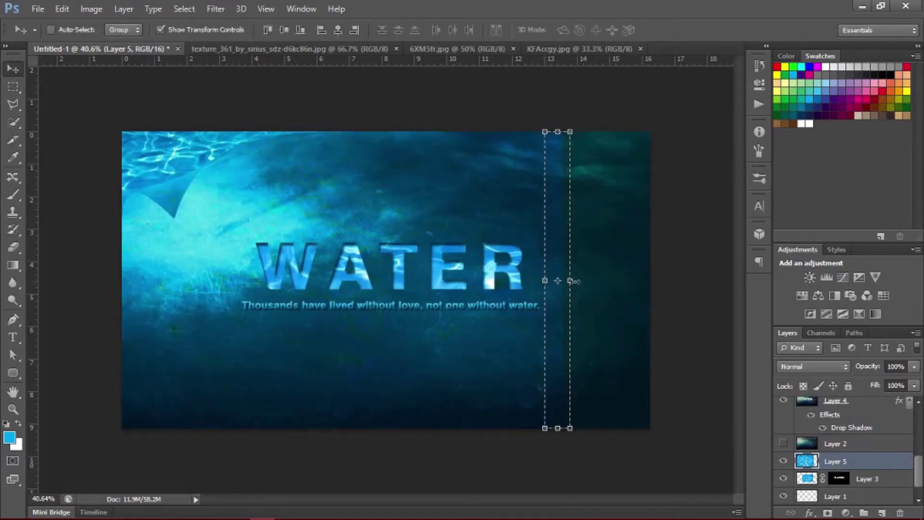
{"action": "left_click_drag", "start_coordinate": [569, 280], "coordinate": [712, 281]}
{"action": "left_click", "coordinate": [679, 30]}
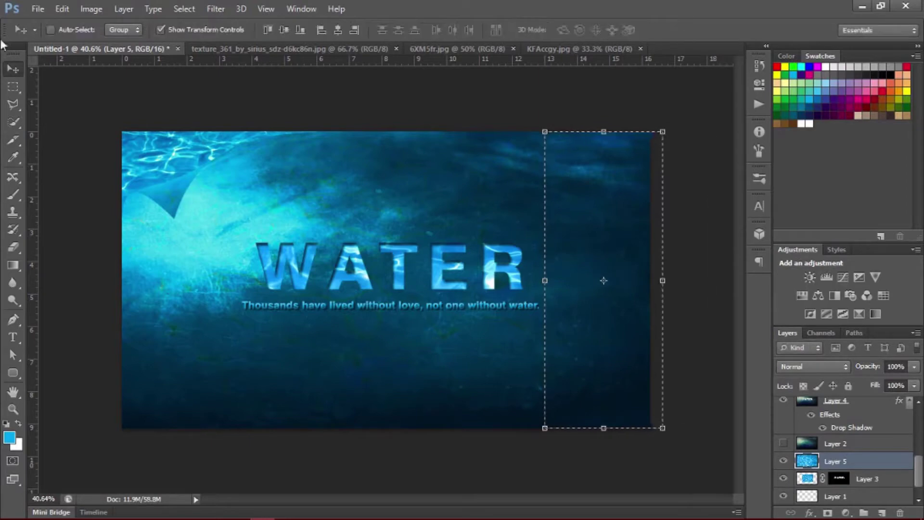
{"action": "left_click", "coordinate": [13, 87]}
{"action": "left_click", "coordinate": [65, 142]}
{"action": "scroll", "coordinate": [241, 255], "scroll_direction": "down", "scroll_amount": 1}
{"action": "scroll", "coordinate": [269, 284], "scroll_direction": "up", "scroll_amount": 2}
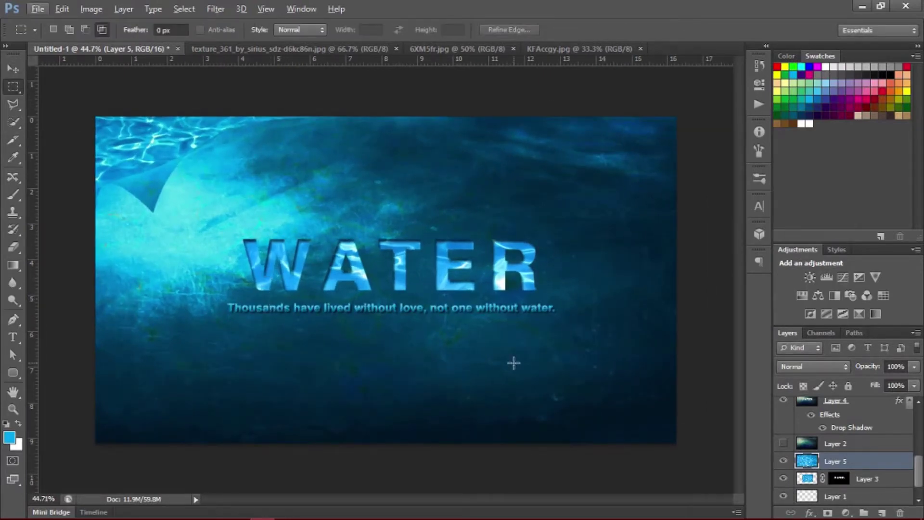
{"action": "scroll", "coordinate": [414, 329], "scroll_direction": "up", "scroll_amount": 1}
{"action": "scroll", "coordinate": [415, 329], "scroll_direction": "down", "scroll_amount": 1}
{"action": "scroll", "coordinate": [415, 329], "scroll_direction": "up", "scroll_amount": 1}
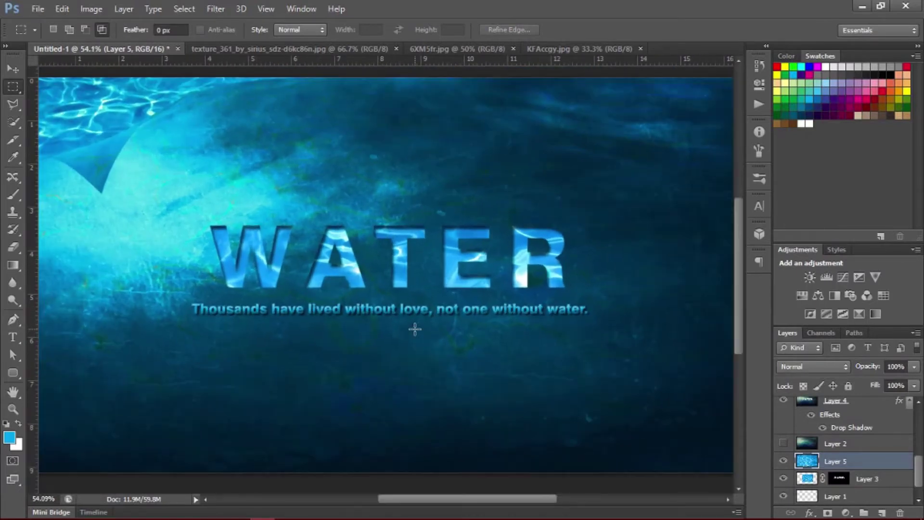
{"action": "scroll", "coordinate": [861, 423], "scroll_direction": "up", "scroll_amount": 3}
{"action": "left_click", "coordinate": [864, 414]}
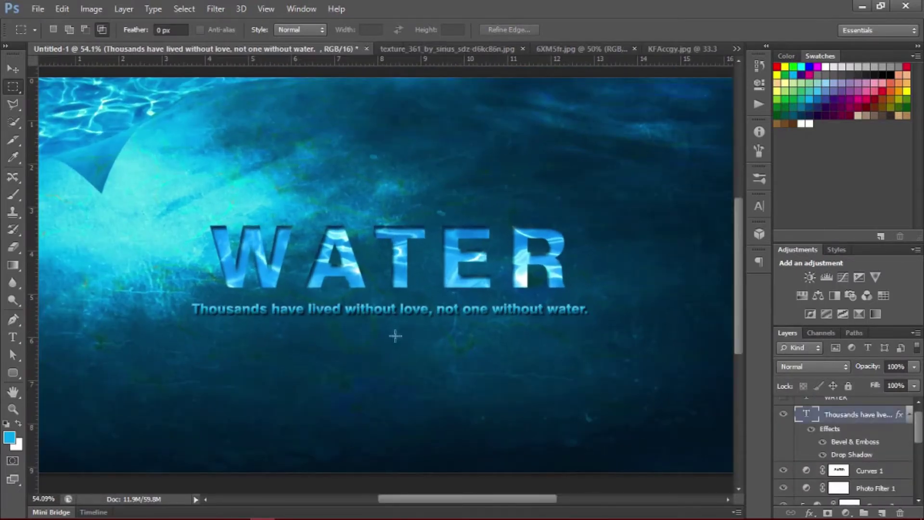
{"action": "scroll", "coordinate": [404, 347], "scroll_direction": "down", "scroll_amount": 1}
{"action": "scroll", "coordinate": [403, 347], "scroll_direction": "down", "scroll_amount": 1}
{"action": "left_click", "coordinate": [37, 8]}
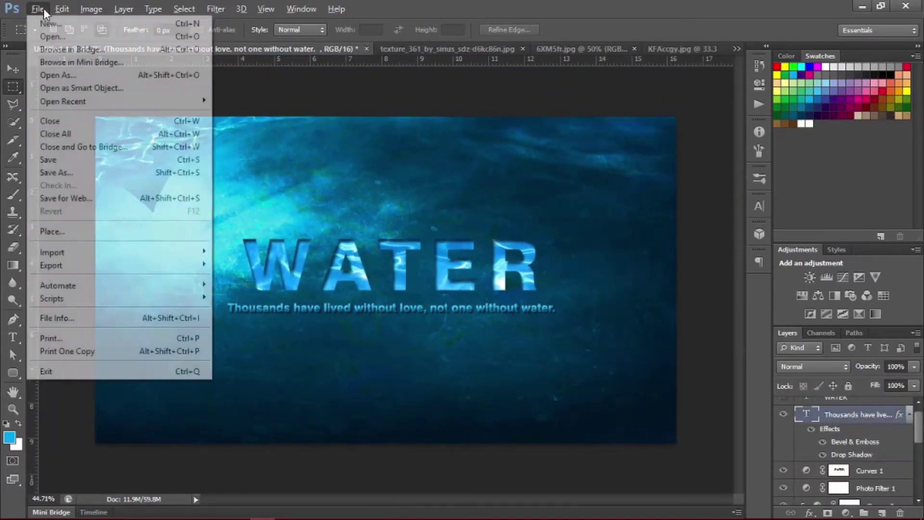
{"action": "key", "text": "Escape"}
{"action": "scroll", "coordinate": [853, 448], "scroll_direction": "down", "scroll_amount": 3}
{"action": "left_click", "coordinate": [835, 453]}
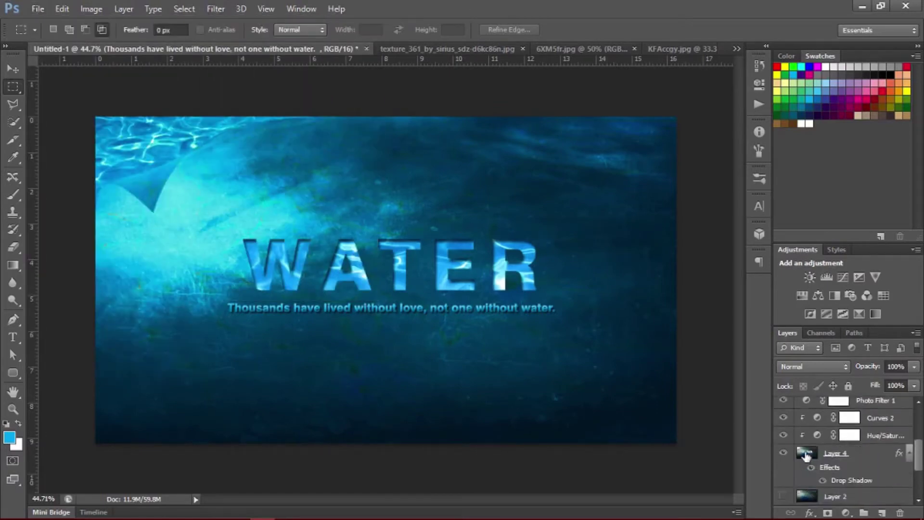
Set the Dodge brush size, lighten along the curled top-left corner, then undo that stroke
{"action": "left_click", "coordinate": [13, 300]}
{"action": "right_click", "coordinate": [152, 231]}
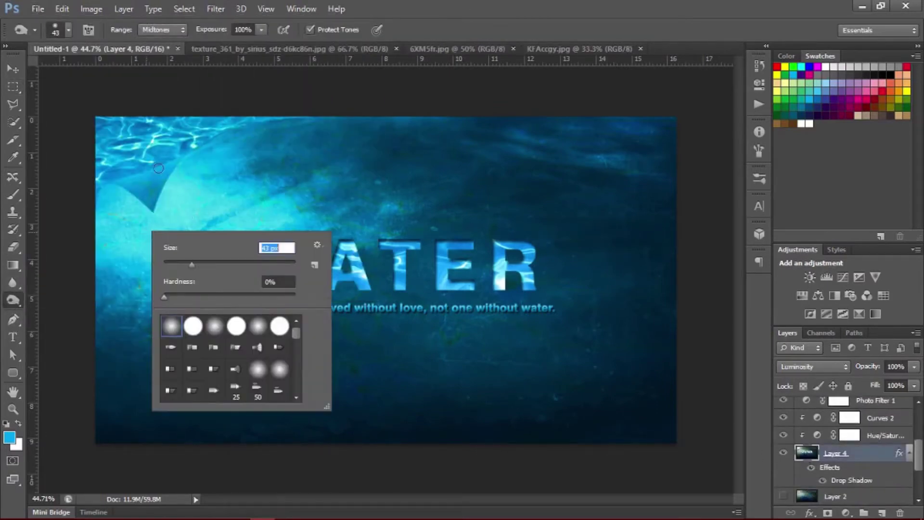
{"action": "left_click_drag", "start_coordinate": [130, 201], "coordinate": [330, 103]}
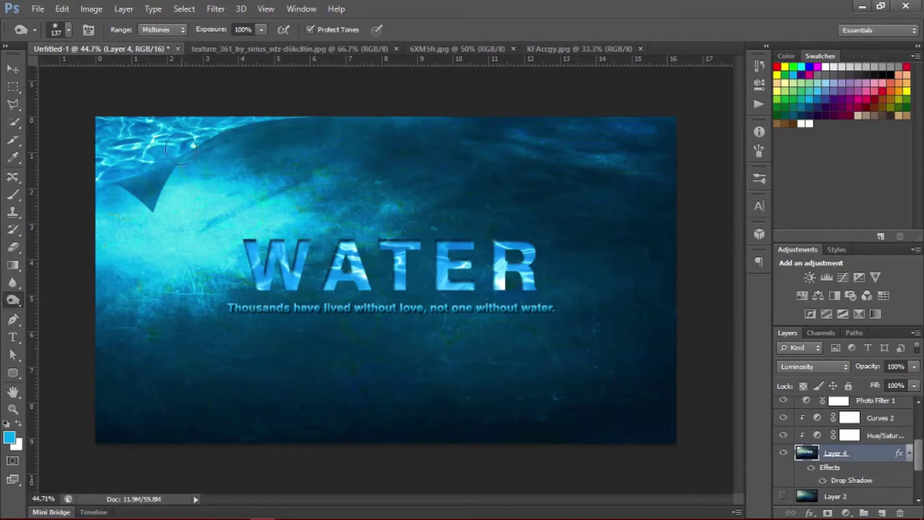
{"action": "key", "text": "ctrl+z"}
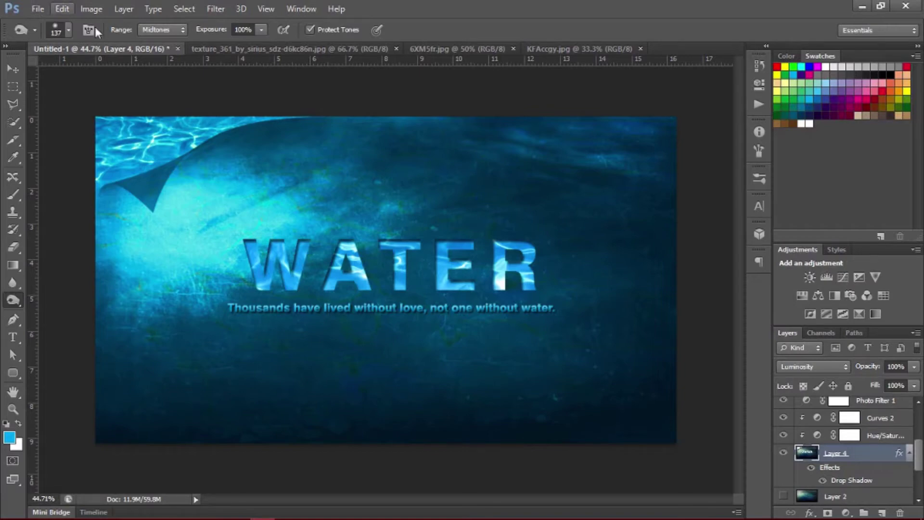
{"action": "scroll", "coordinate": [840, 451], "scroll_direction": "up", "scroll_amount": 2}
{"action": "scroll", "coordinate": [840, 451], "scroll_direction": "up", "scroll_amount": 2}
Add a blue preset gradient overlay to the quote at about 40% opacity
{"action": "right_click", "coordinate": [840, 451]}
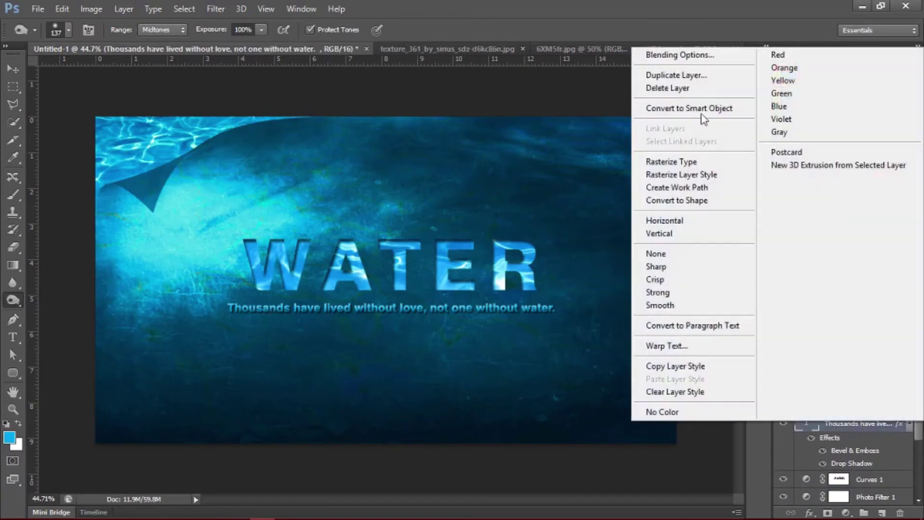
{"action": "left_click", "coordinate": [670, 49]}
{"action": "left_click", "coordinate": [548, 233]}
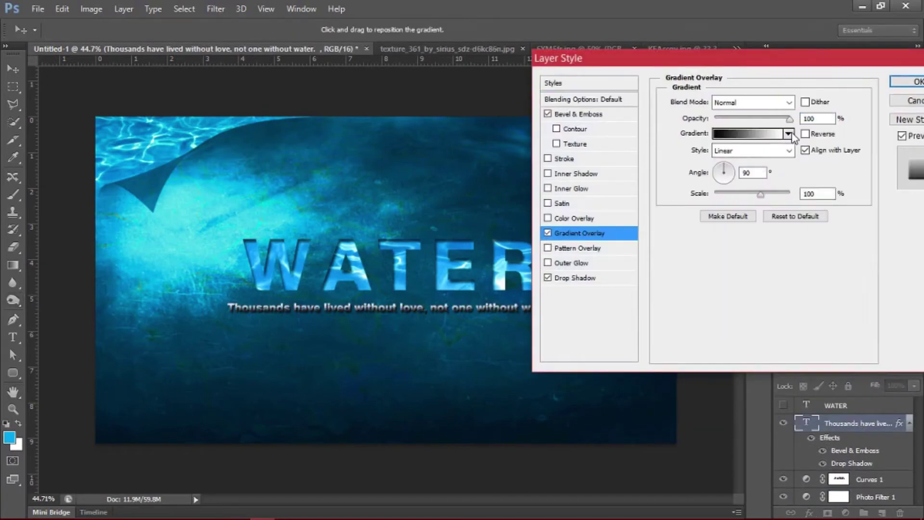
{"action": "left_click", "coordinate": [788, 133]}
{"action": "left_click", "coordinate": [686, 159]}
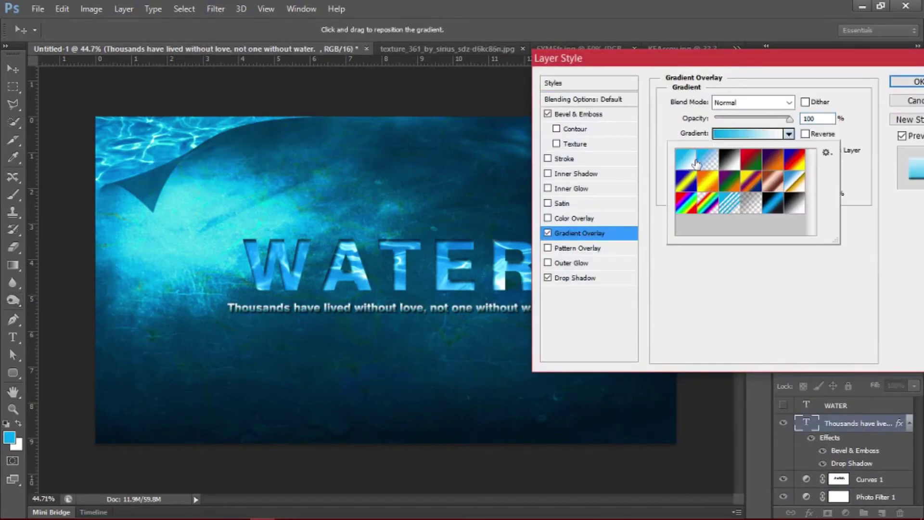
{"action": "left_click", "coordinate": [738, 301]}
{"action": "left_click_drag", "start_coordinate": [769, 119], "coordinate": [744, 119]}
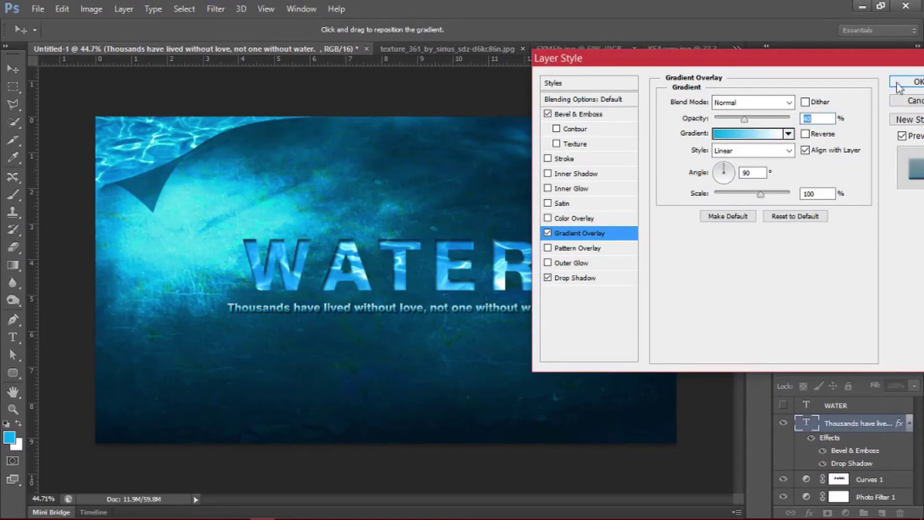
Set the quote's bevel direction to Up, keep its drop shadow, and apply the style
{"action": "left_click", "coordinate": [582, 114]}
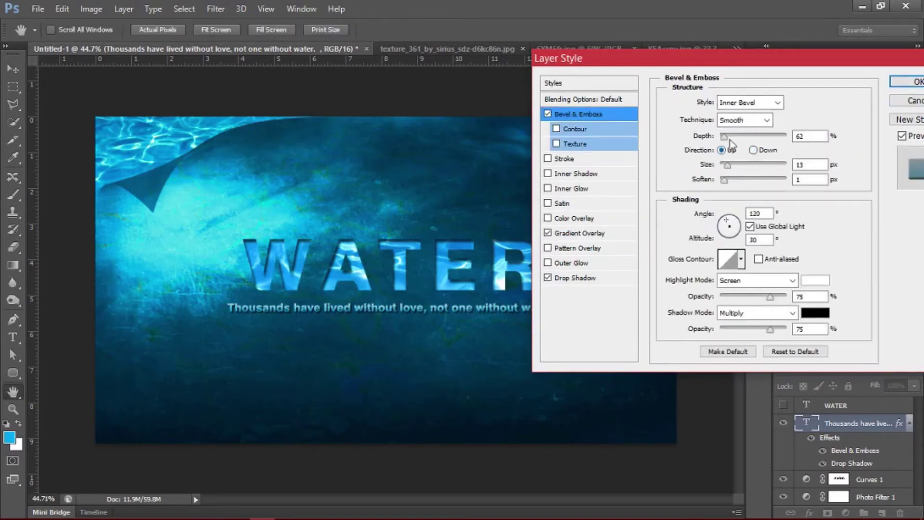
{"action": "left_click", "coordinate": [548, 278]}
{"action": "left_click", "coordinate": [722, 150]}
{"action": "left_click", "coordinate": [549, 277]}
{"action": "left_click", "coordinate": [901, 83]}
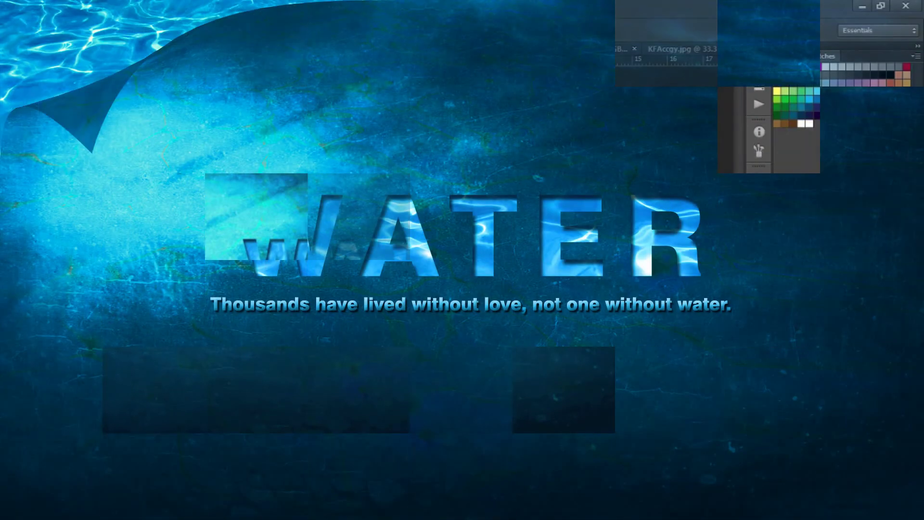